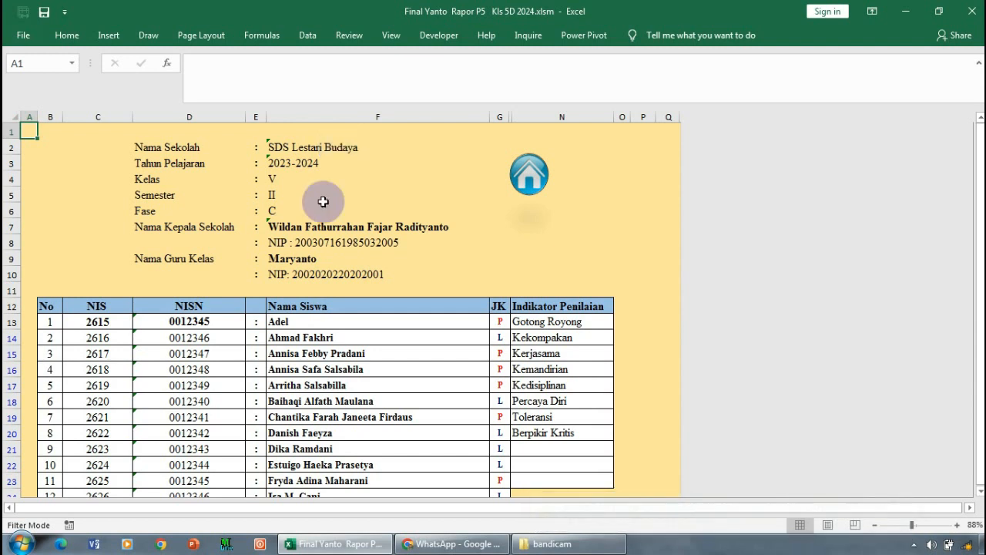
- Examine the available Kelas options and the Semester and Fase fields on the student data sheet
left_click(294, 182)
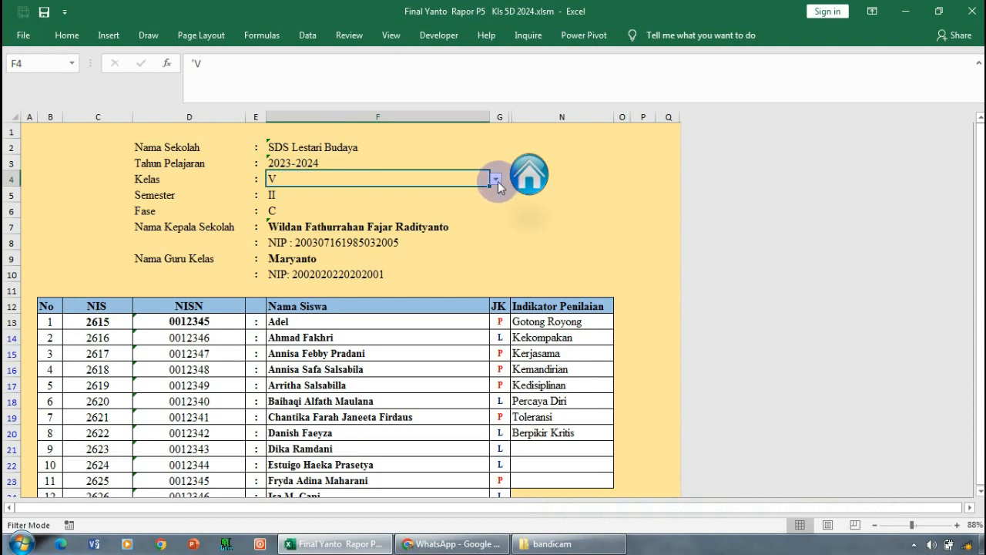
left_click(496, 179)
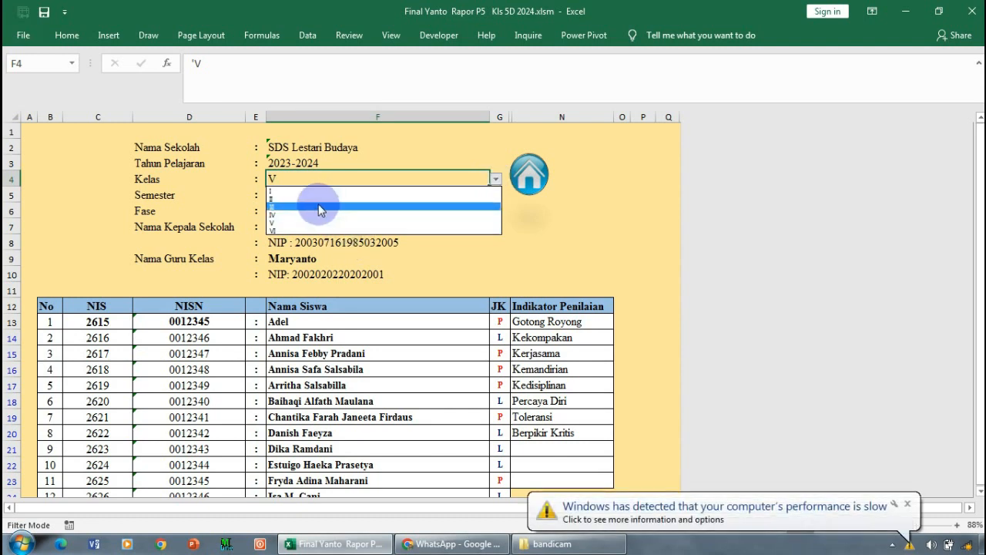
left_click(496, 181)
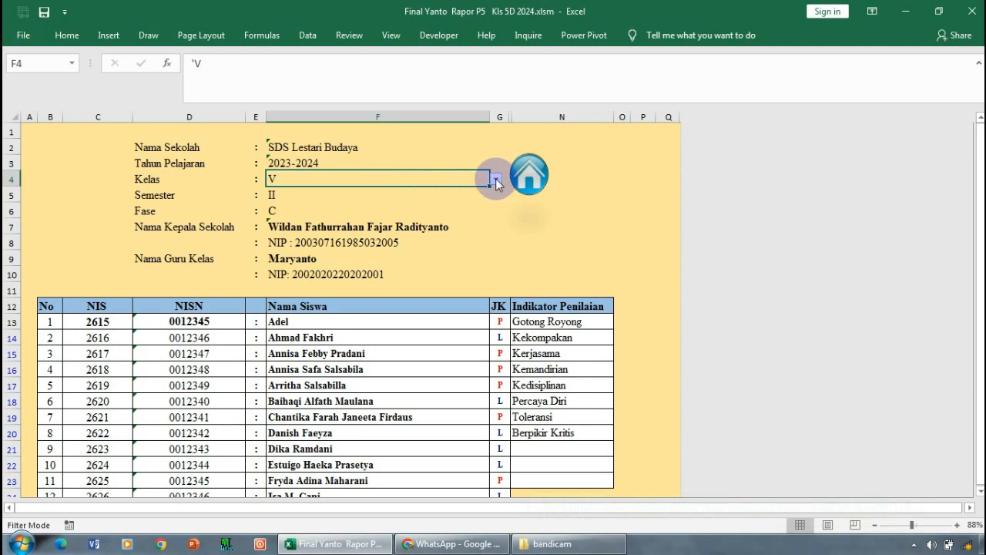
key("Down")
left_click(292, 210)
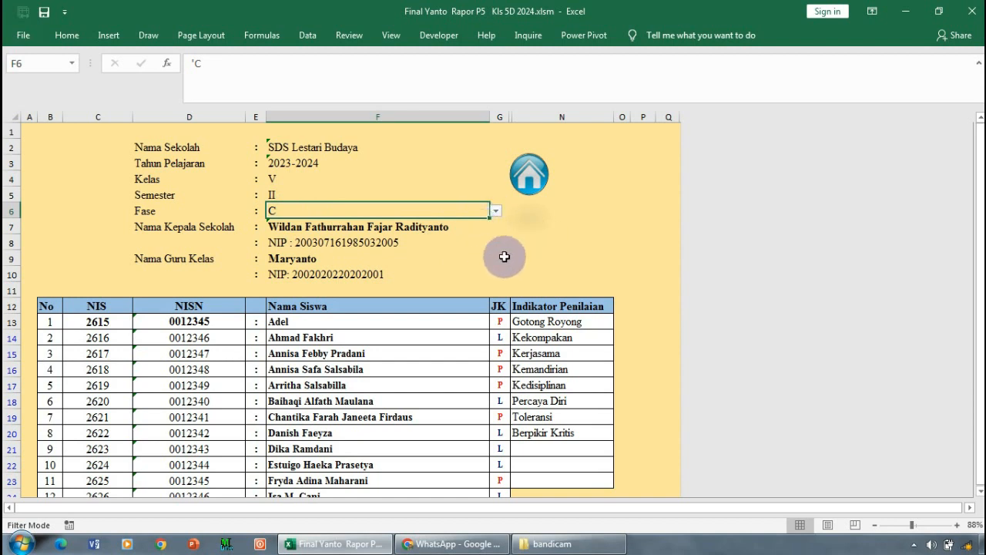
- Set Kelas to II in the student data sheet's header
left_click(462, 176)
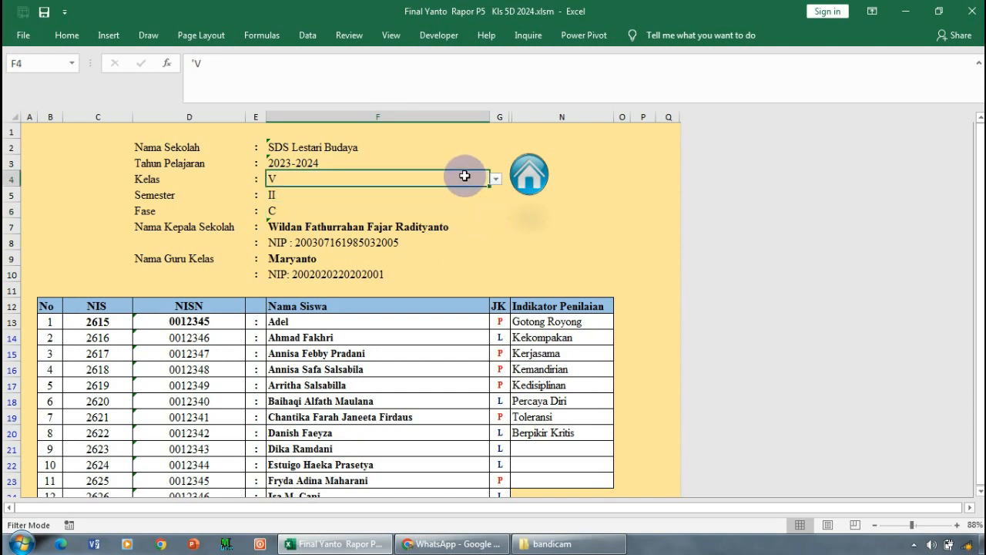
left_click(497, 189)
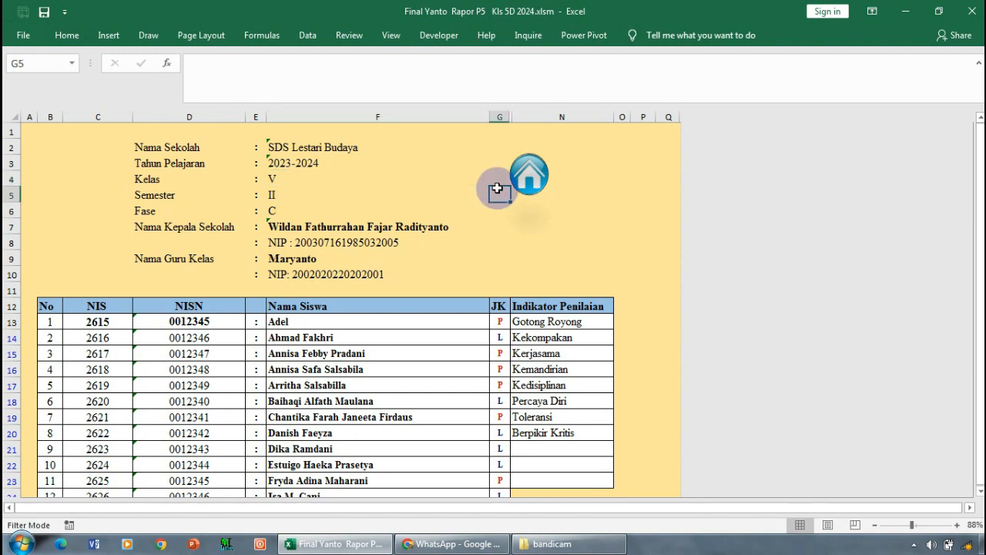
left_click(451, 176)
left_click(497, 177)
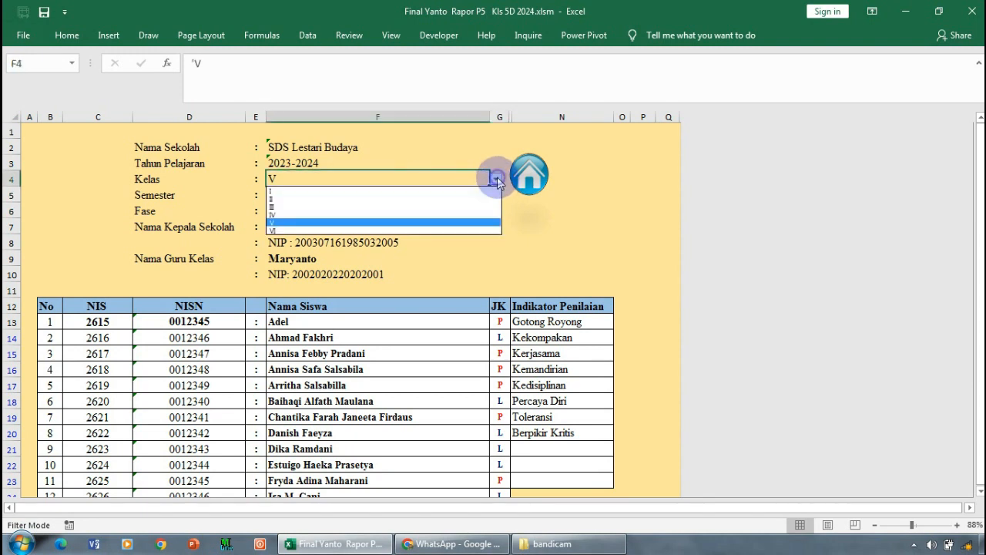
left_click(443, 202)
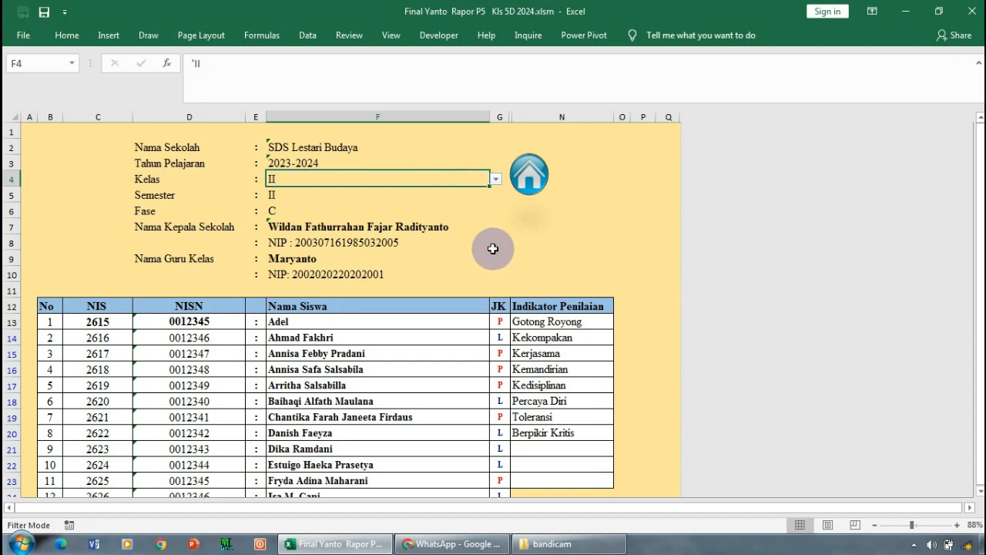
- Set Fase to A as a trial, and set it back to C
left_click(466, 215)
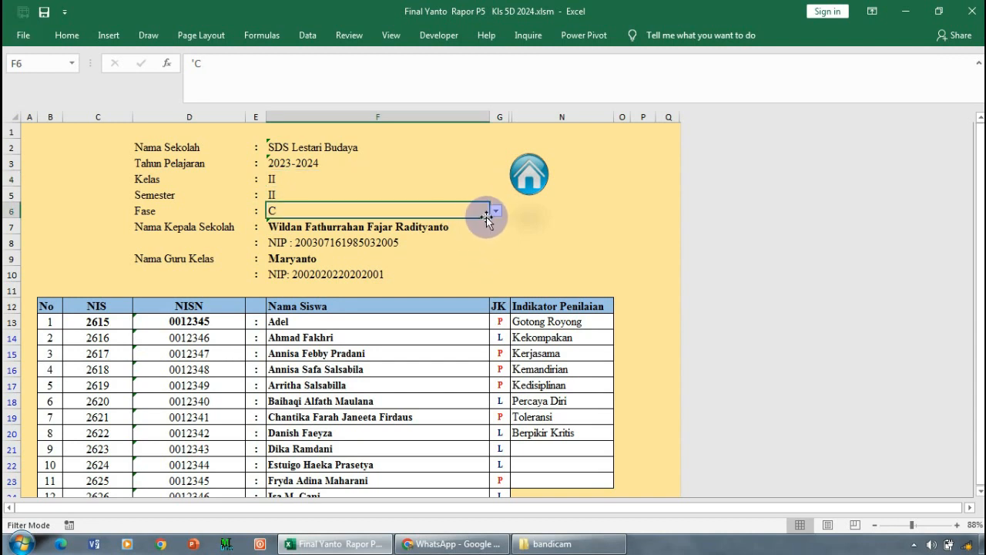
left_click(497, 212)
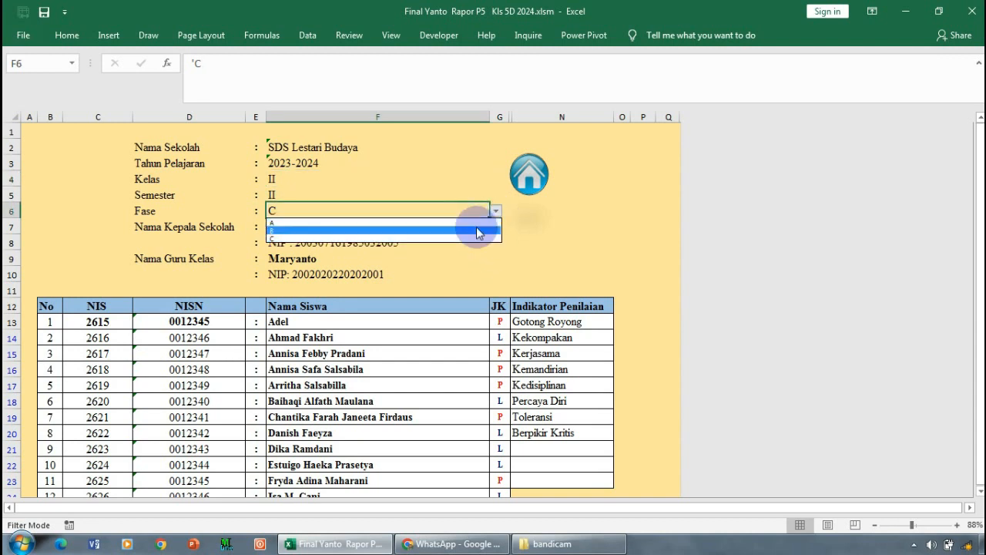
left_click(476, 221)
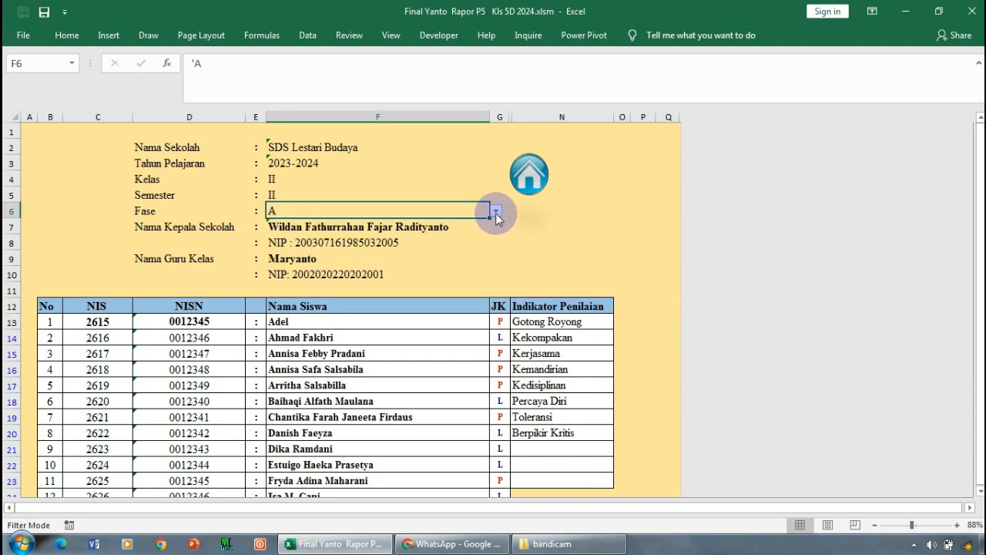
left_click(497, 212)
left_click(475, 239)
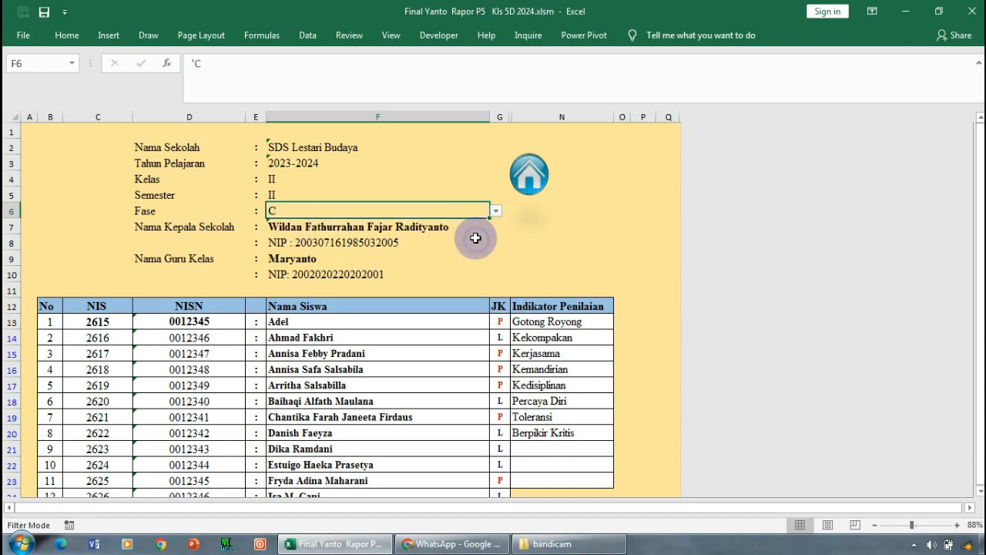
- Set Kelas to V in the student data sheet's header
left_click(467, 179)
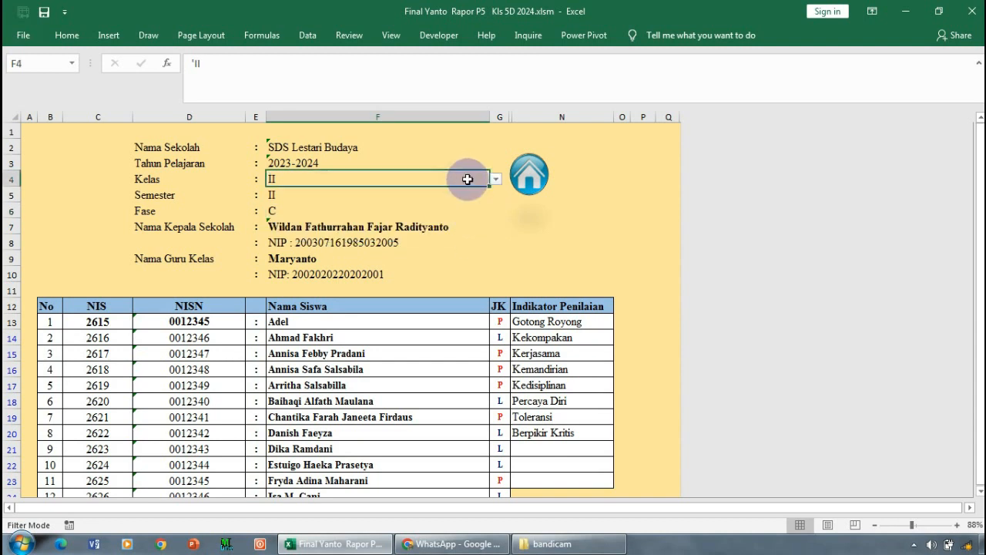
left_click(496, 179)
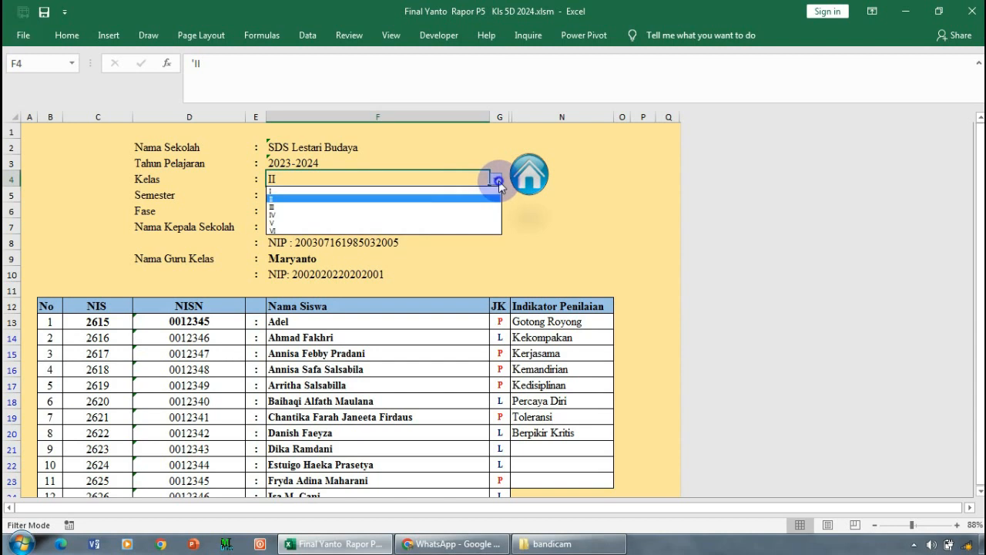
left_click(449, 222)
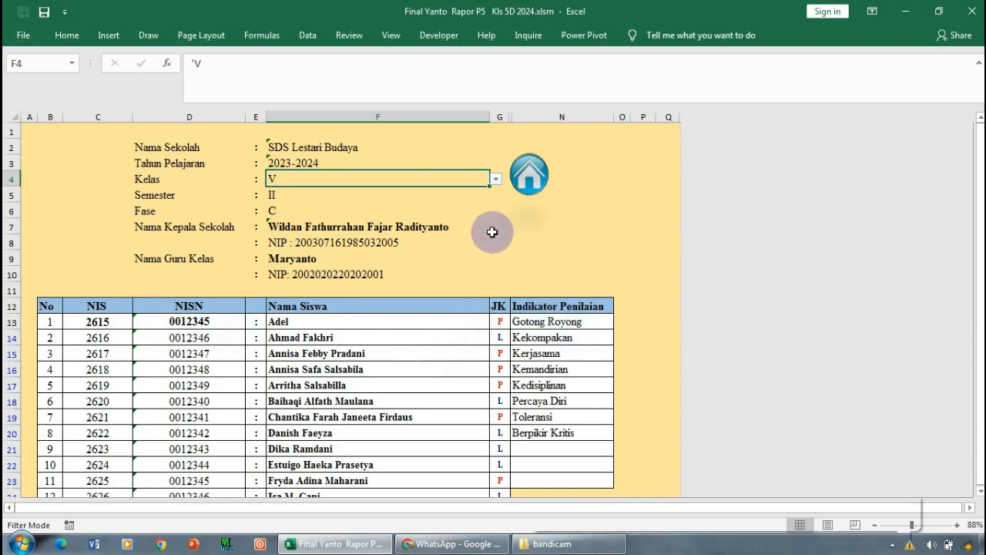
- Examine the student table with its NIS, NISN, name, gender and assessment indicator columns, down to the empty student rows
scroll(488, 232, "down", 1)
scroll(488, 232, "down", 3)
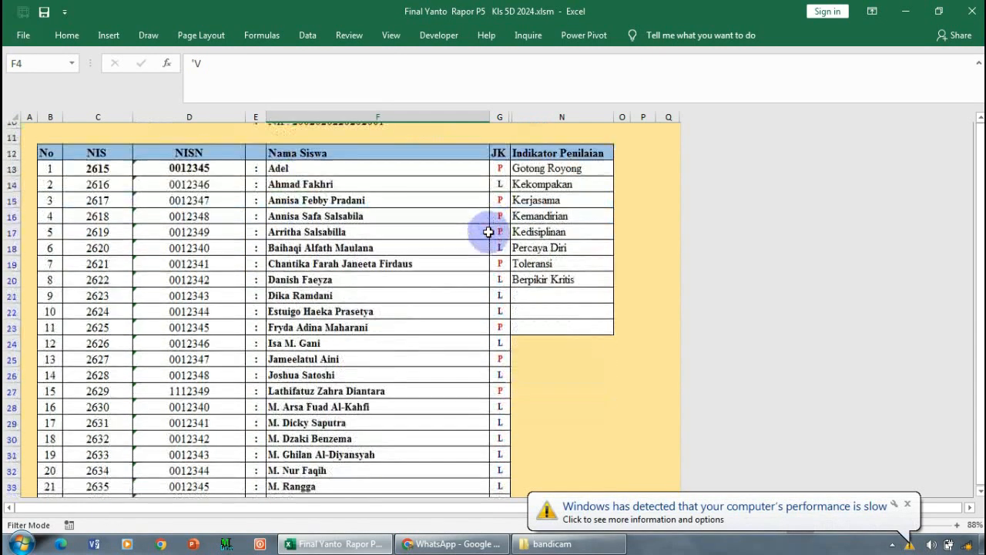
scroll(488, 232, "down", 5)
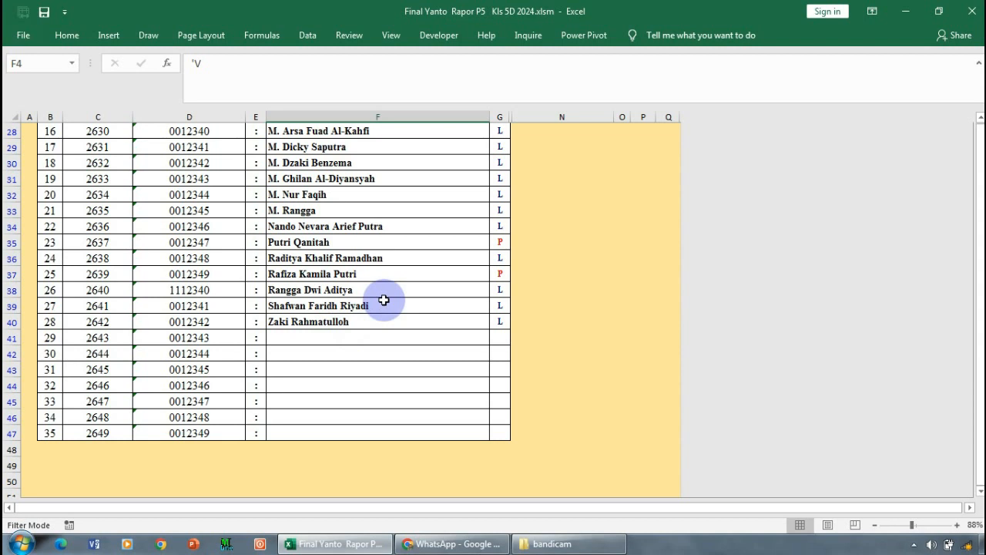
scroll(384, 299, "up", 8)
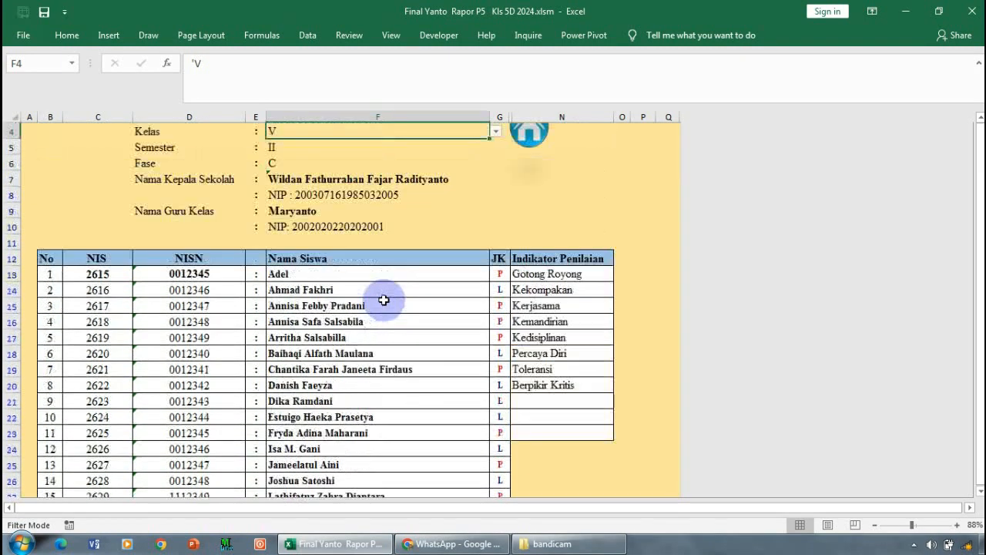
scroll(383, 300, "up", 1)
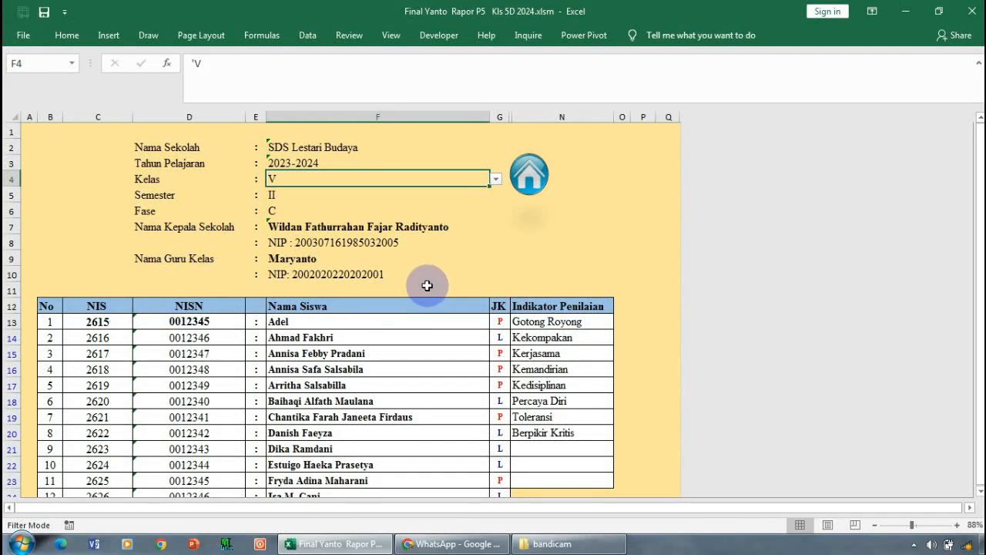
scroll(325, 346, "down", 2)
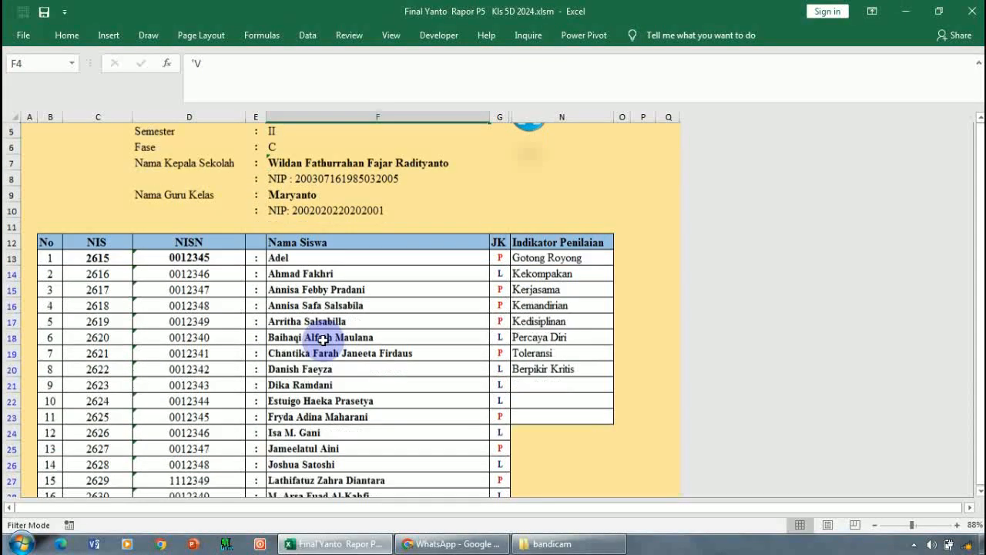
scroll(322, 339, "down", 1)
scroll(324, 338, "down", 3)
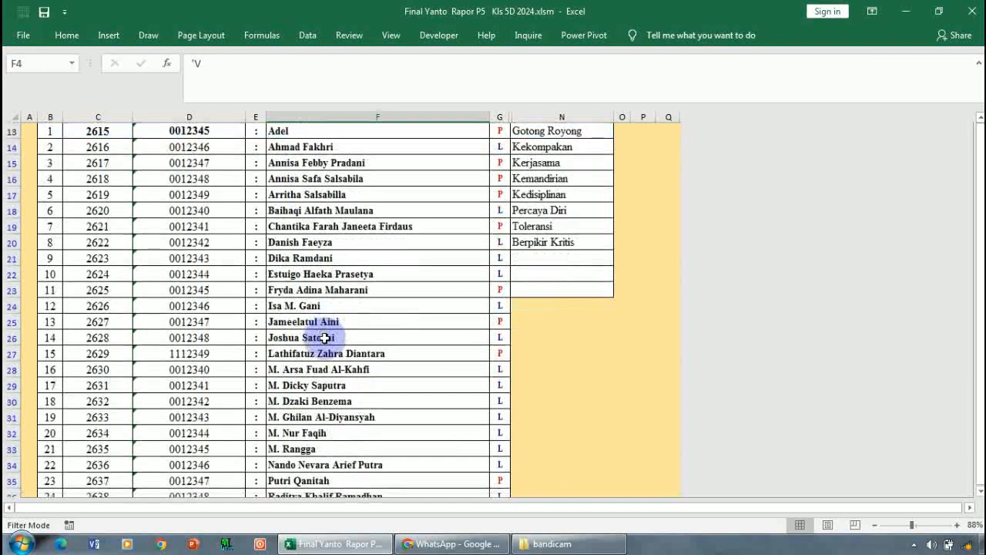
scroll(314, 353, "down", 2)
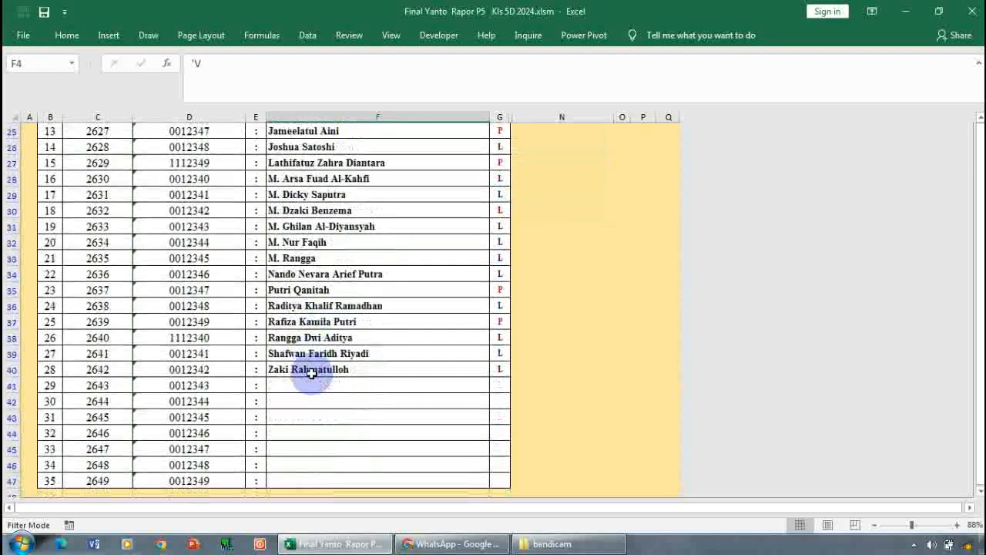
left_click(316, 387)
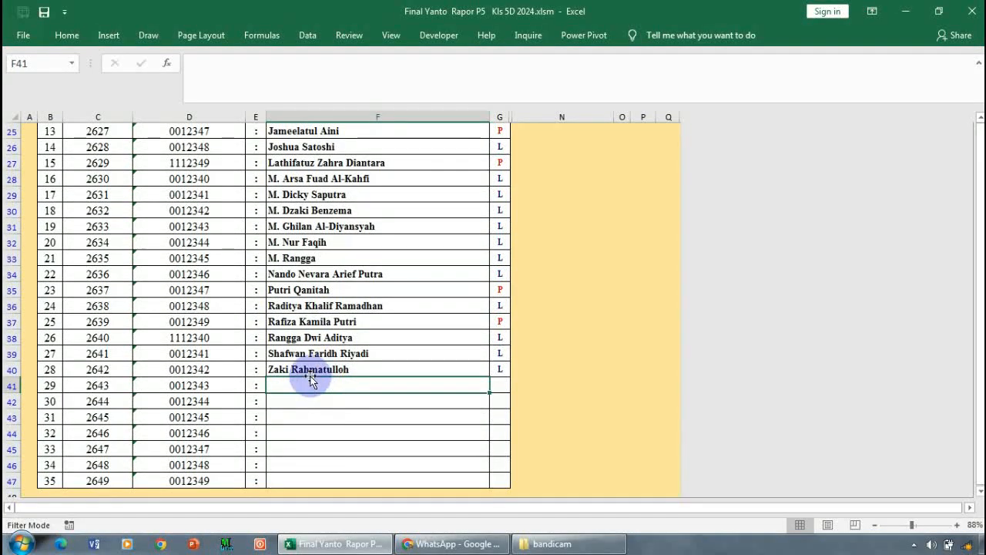
scroll(339, 354, "up", 1)
scroll(339, 354, "up", 7)
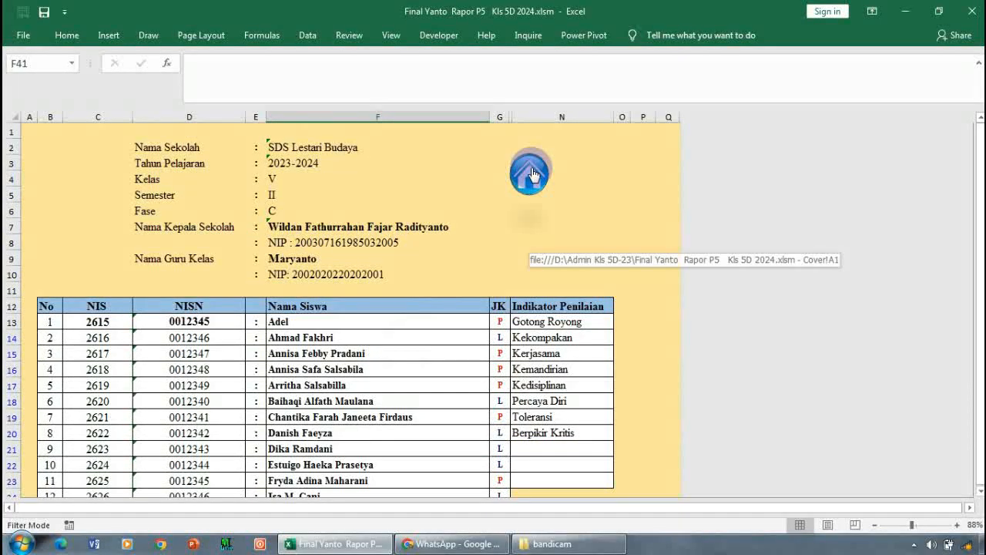
- Open the Data Sekolah sheet from the cover and examine the school identity fields down to the report place and date
left_click(531, 173)
left_click(128, 244)
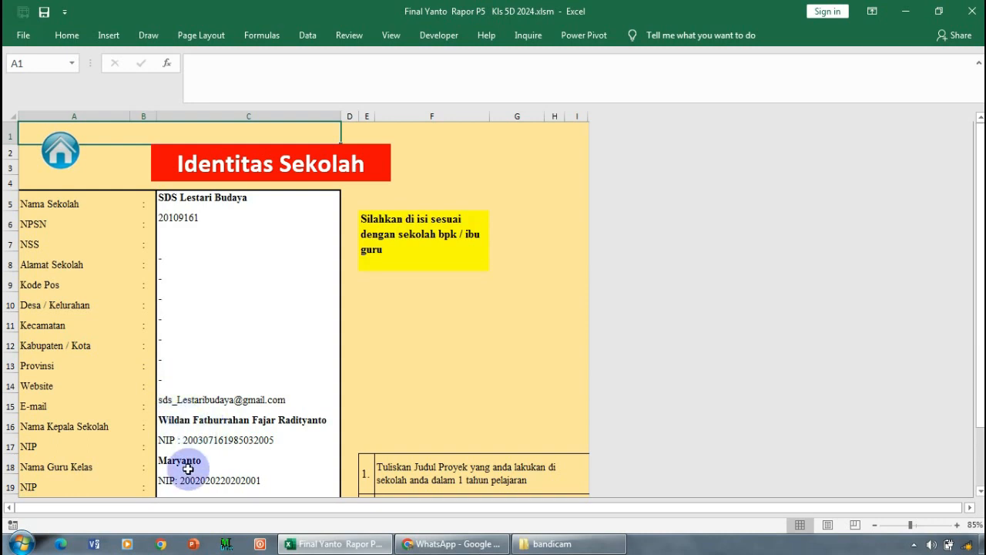
scroll(189, 454, "down", 1)
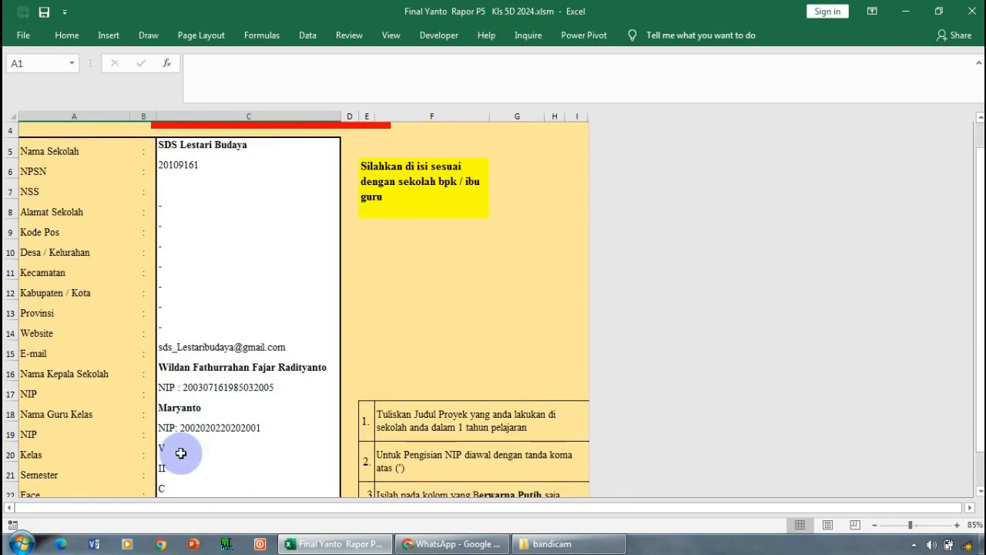
scroll(178, 457, "down", 1)
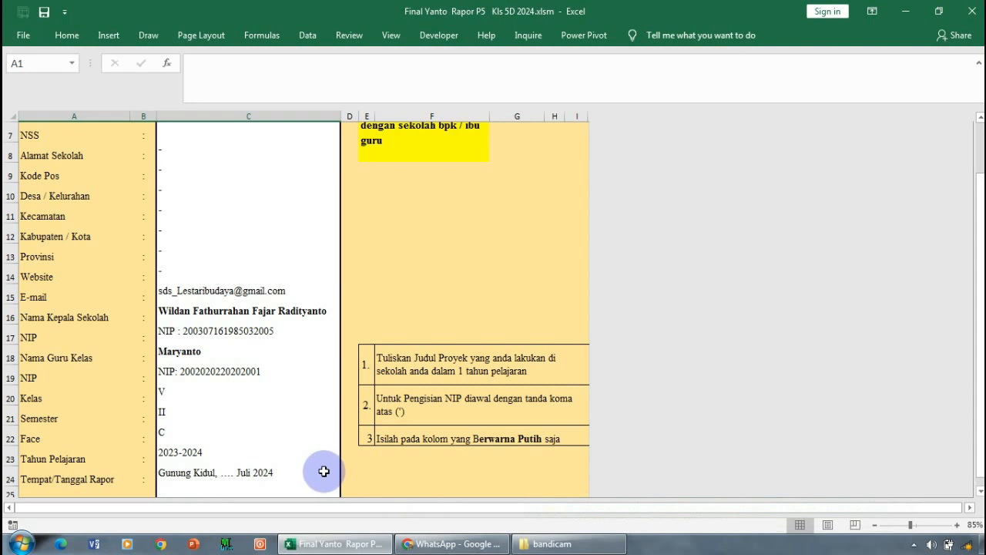
scroll(324, 471, "up", 2)
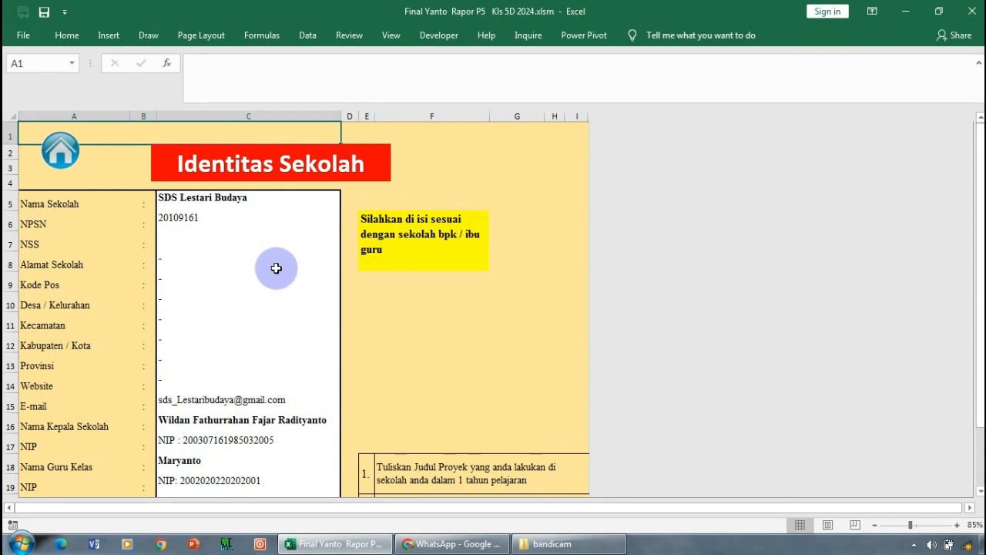
- View the Gotong Royong score sheet from the cover and return to the cover
left_click(61, 150)
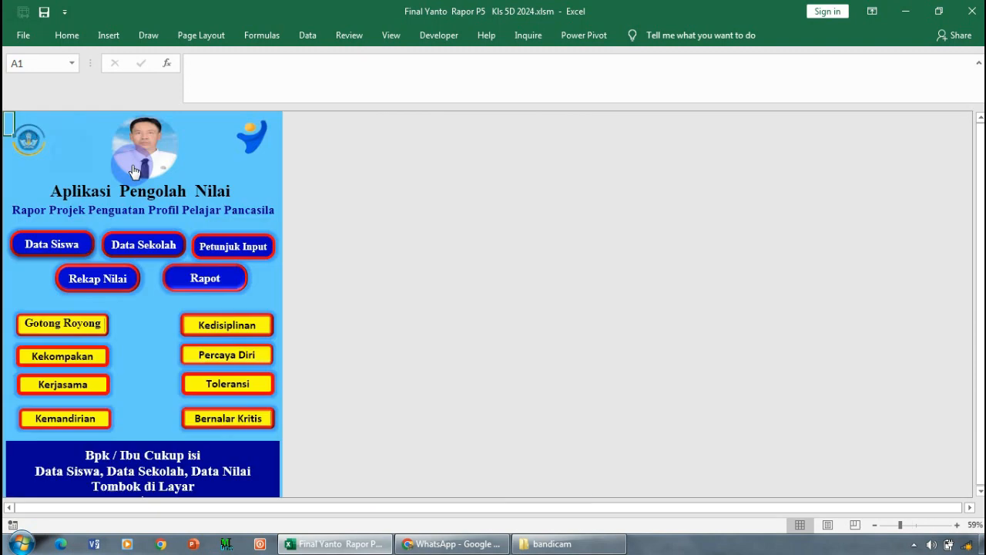
left_click(35, 333)
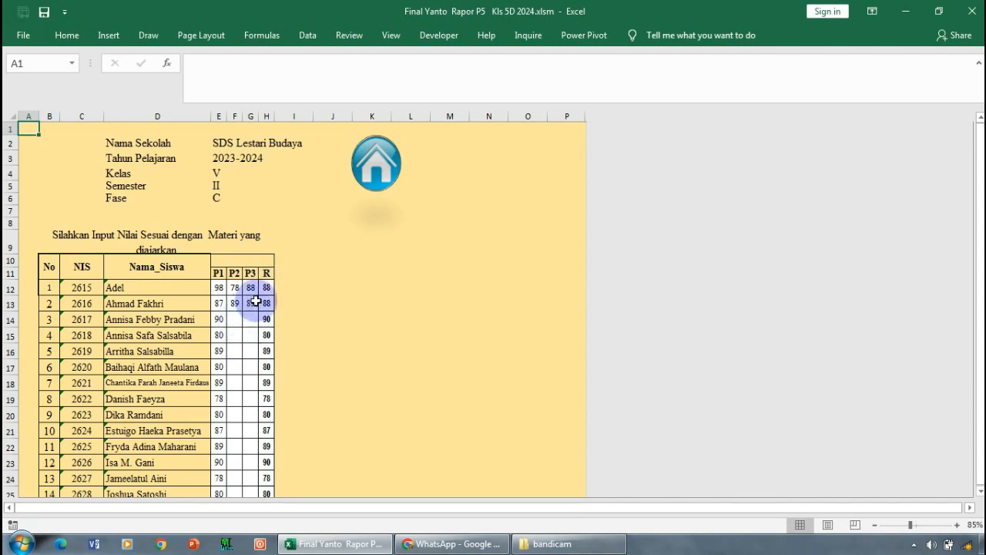
left_click(384, 166)
- Open the Kekompakan score sheet and clear the students' scores in the P2 and P3 columns
left_click(55, 357)
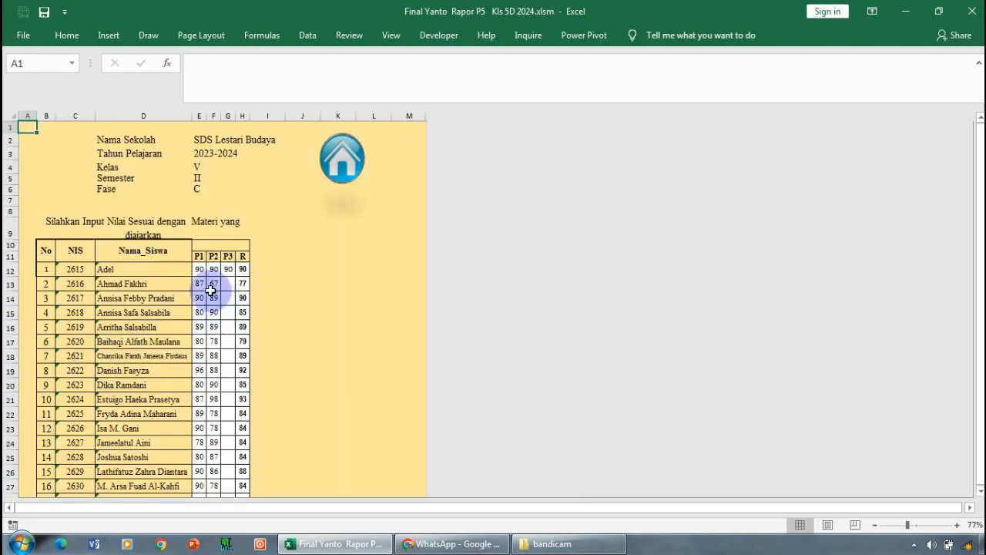
left_click_drag(213, 269, 222, 443)
scroll(223, 423, "up", 7)
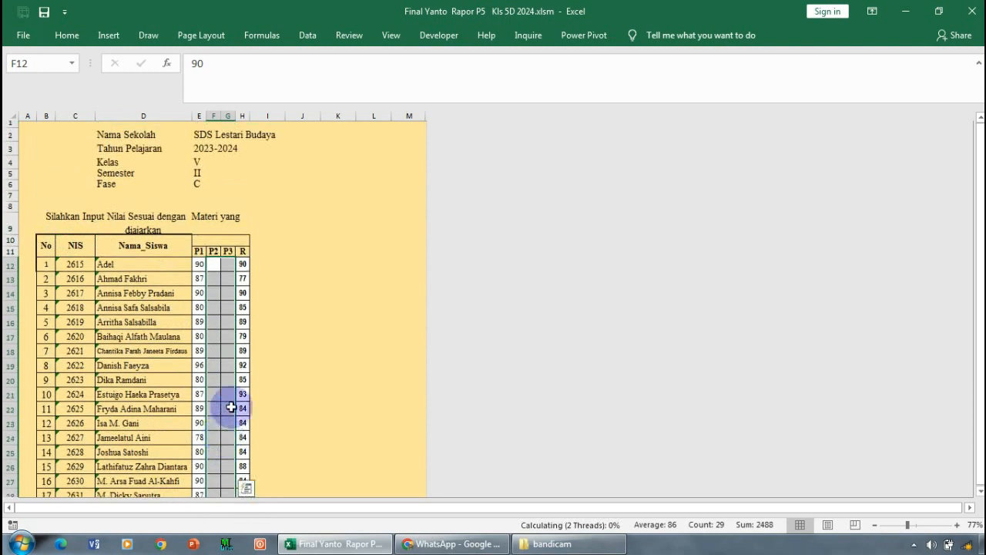
key("Delete")
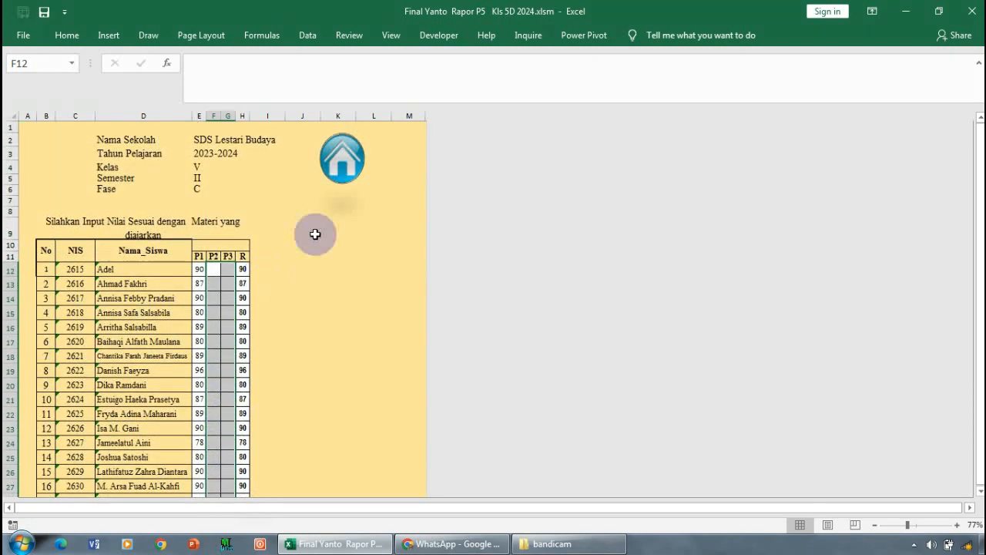
- View the Kerjasama score sheet by way of the cover, and go back to the cover
left_click(339, 166)
left_click(62, 387)
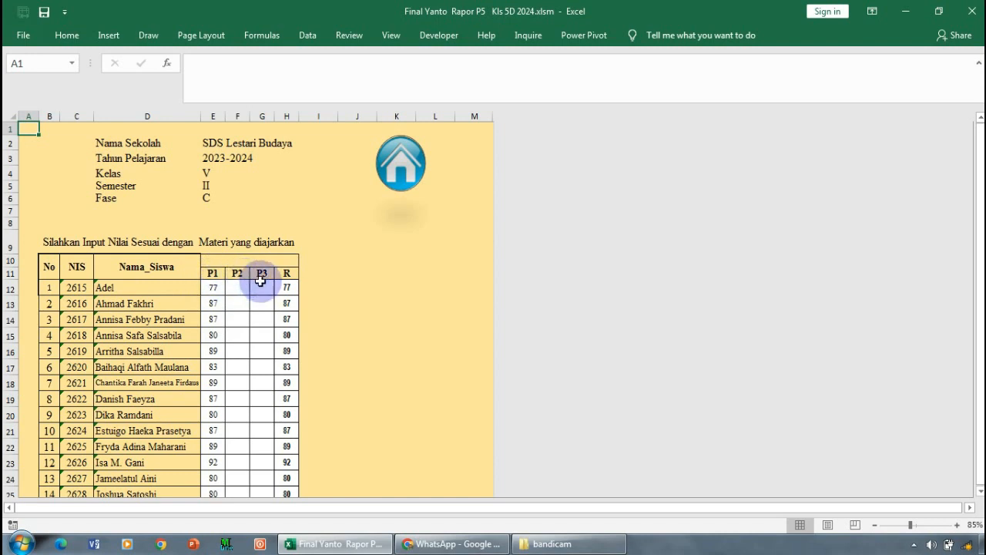
left_click(405, 173)
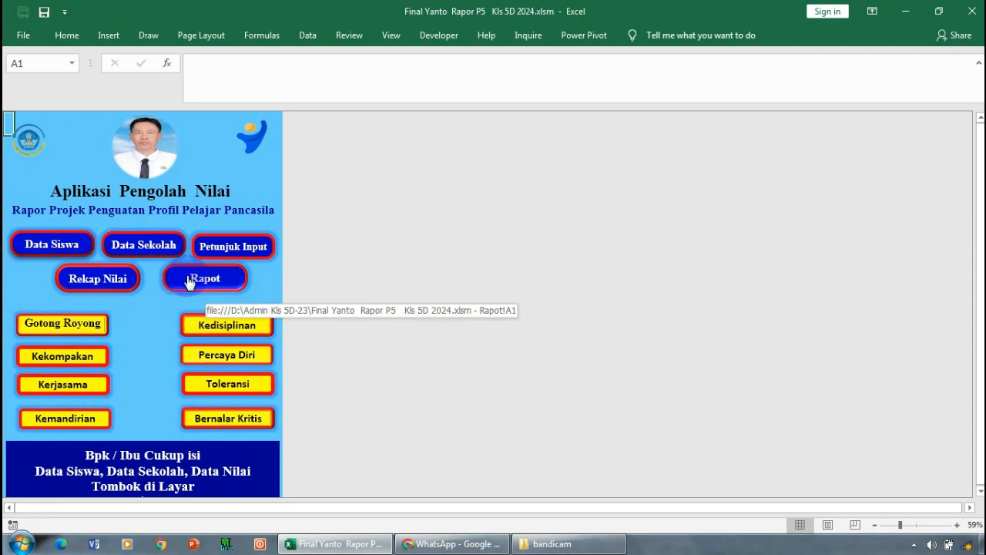
- Open the Rekap Nilai sheet from the cover and examine the students' average and ranking columns
left_click(116, 278)
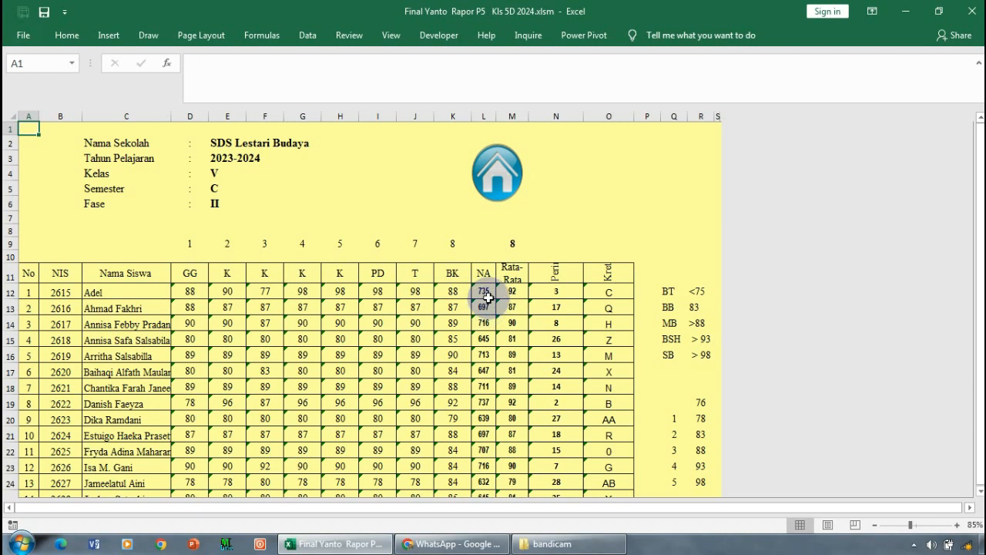
left_click(551, 298)
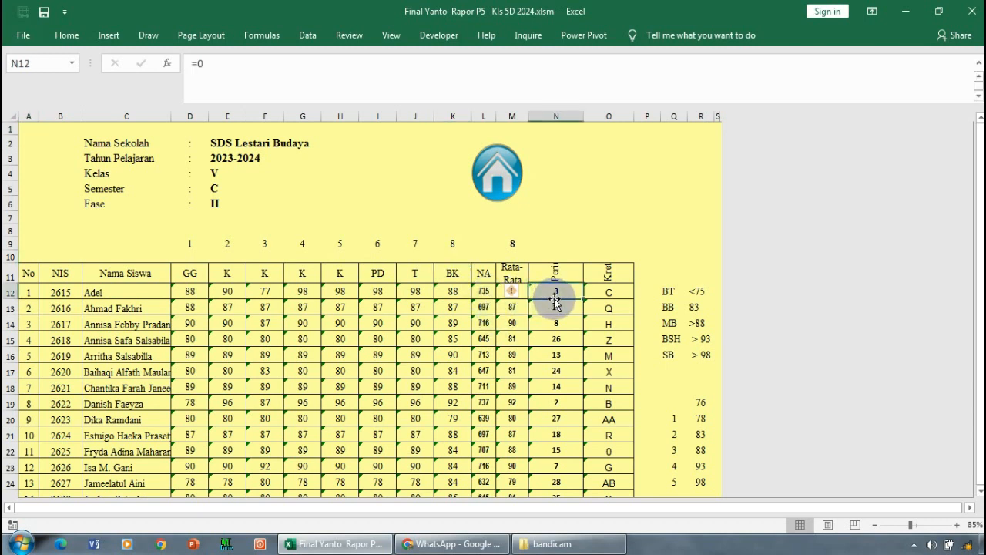
scroll(555, 303, "down", 1)
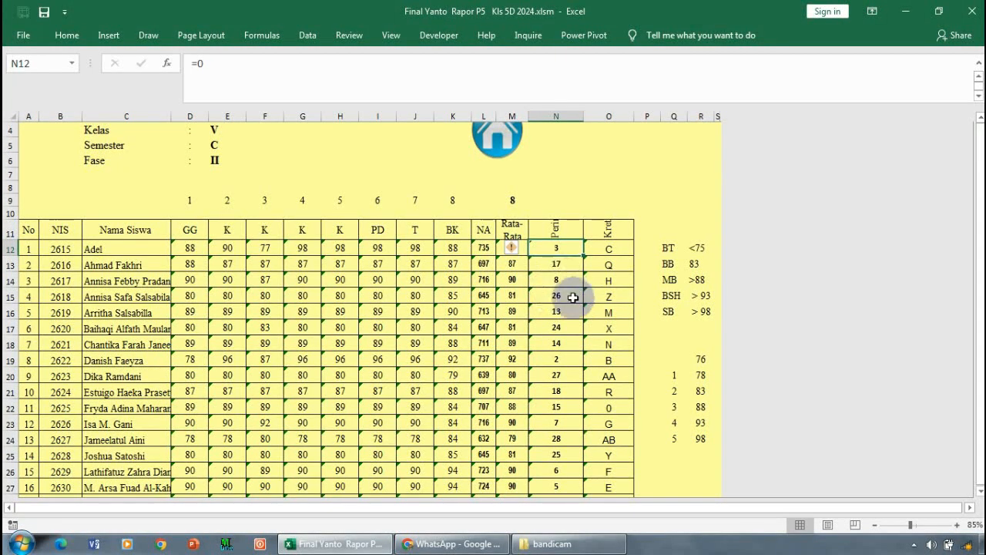
scroll(569, 306, "down", 1)
scroll(568, 307, "up", 2)
scroll(569, 307, "down", 1)
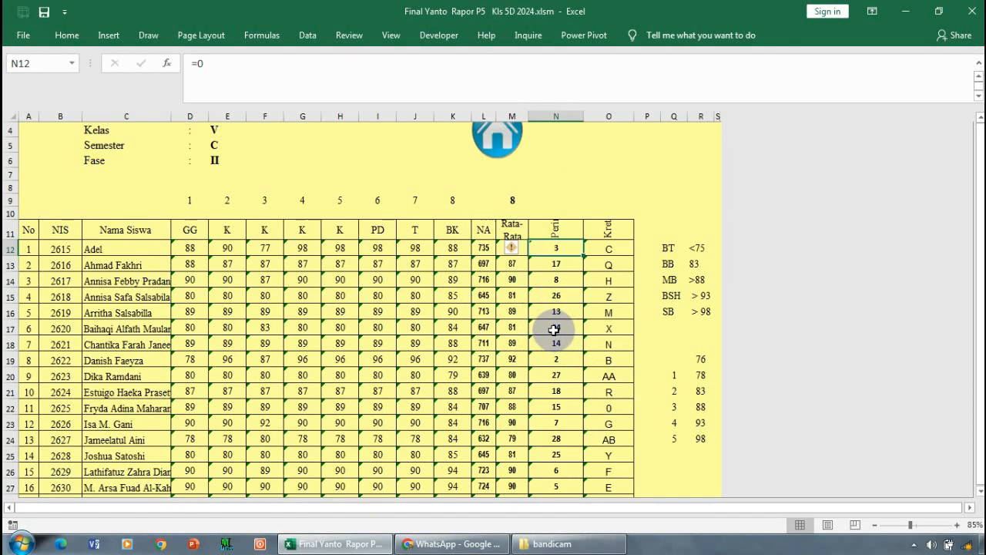
- Fill cell M15, the fourth student's average in the Rata-Rata column, with yellow
left_click(513, 299)
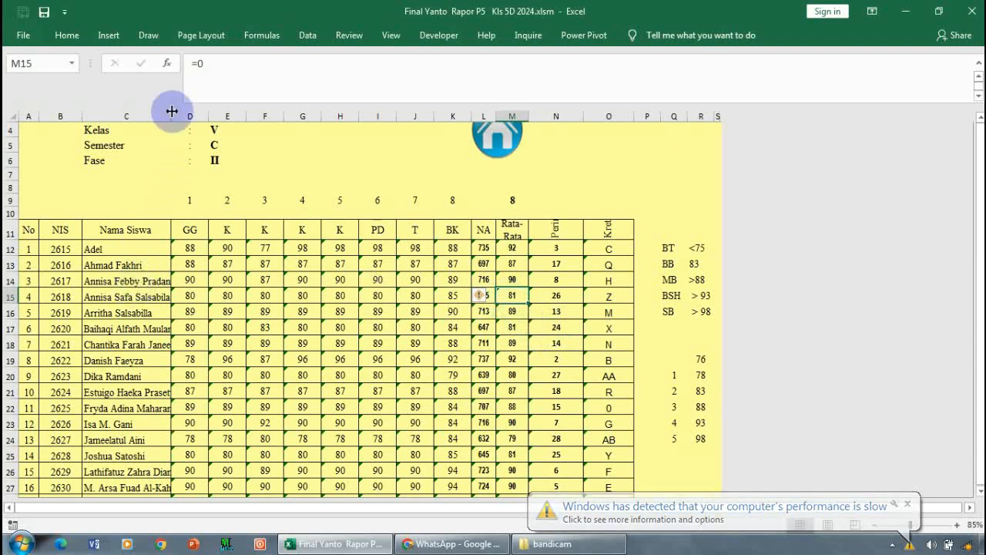
left_click(69, 35)
left_click(202, 73)
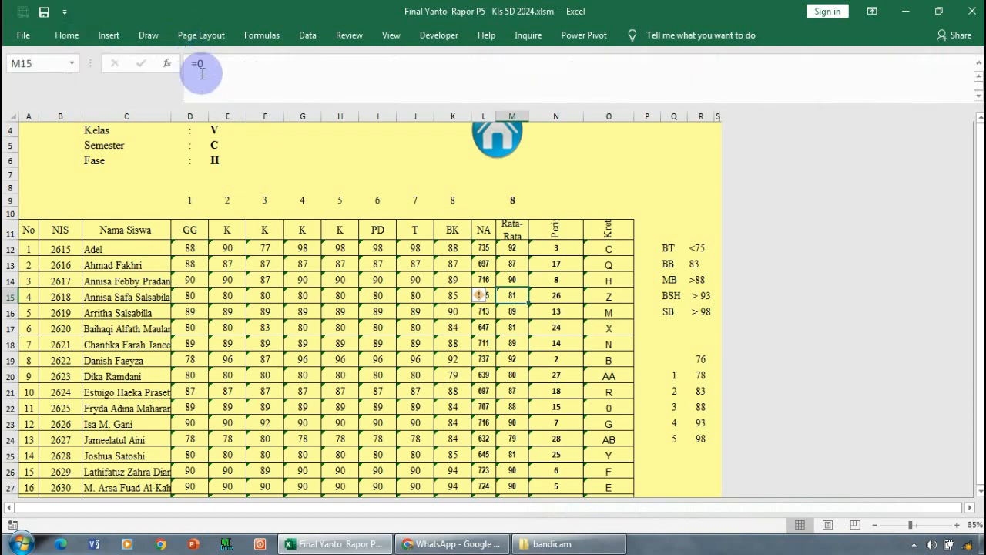
left_click(71, 35)
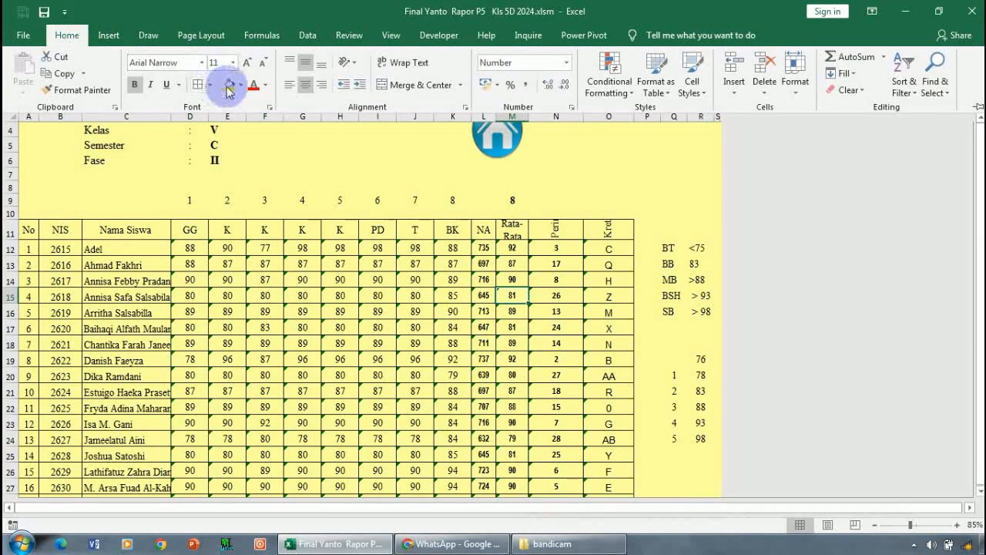
left_click(229, 83)
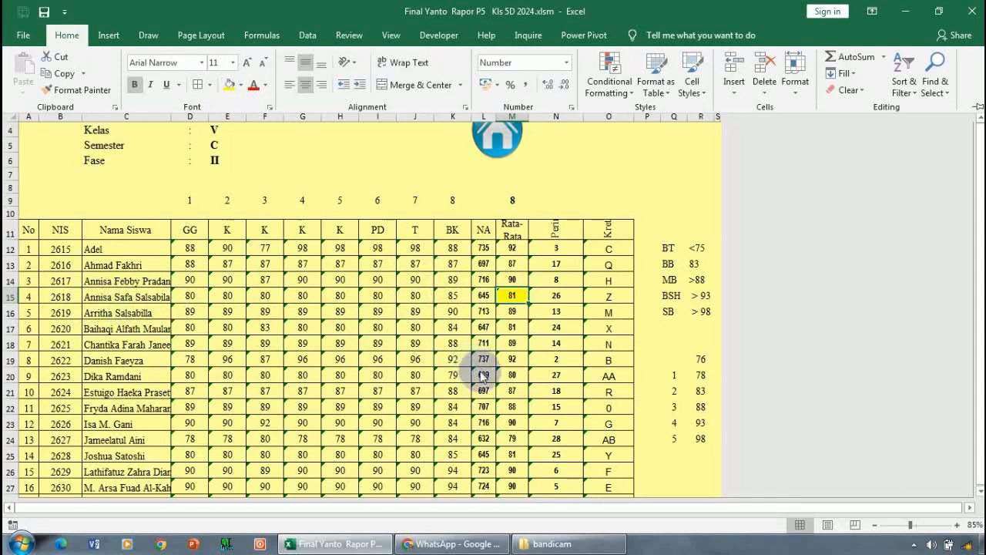
- Highlight the sixth student's average score in cell M17 with the same yellow fill
left_click(513, 329)
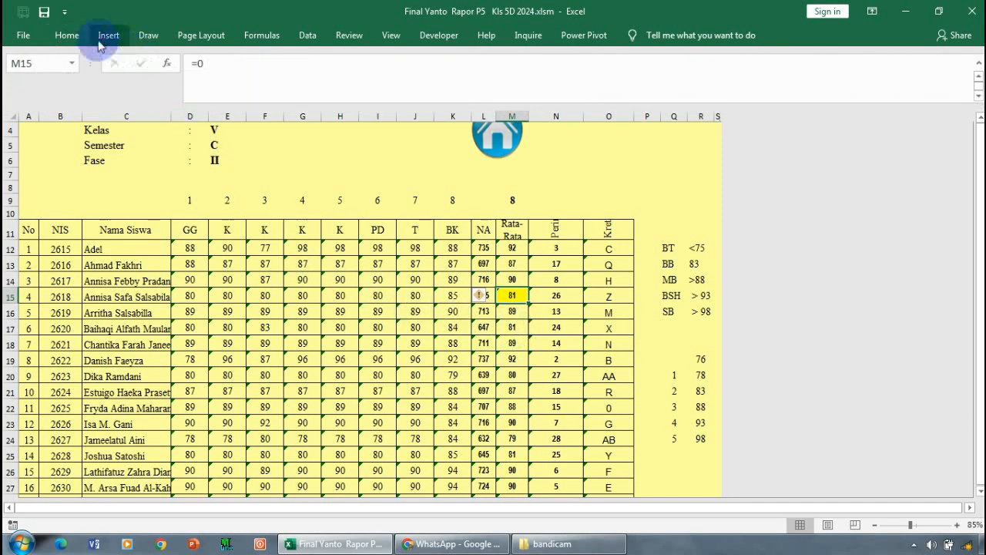
left_click(67, 36)
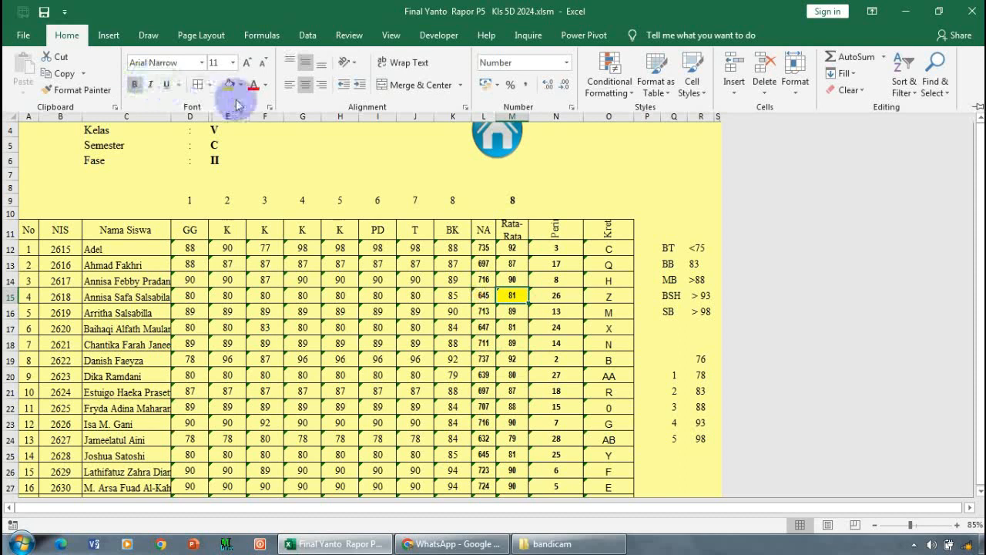
left_click(514, 328)
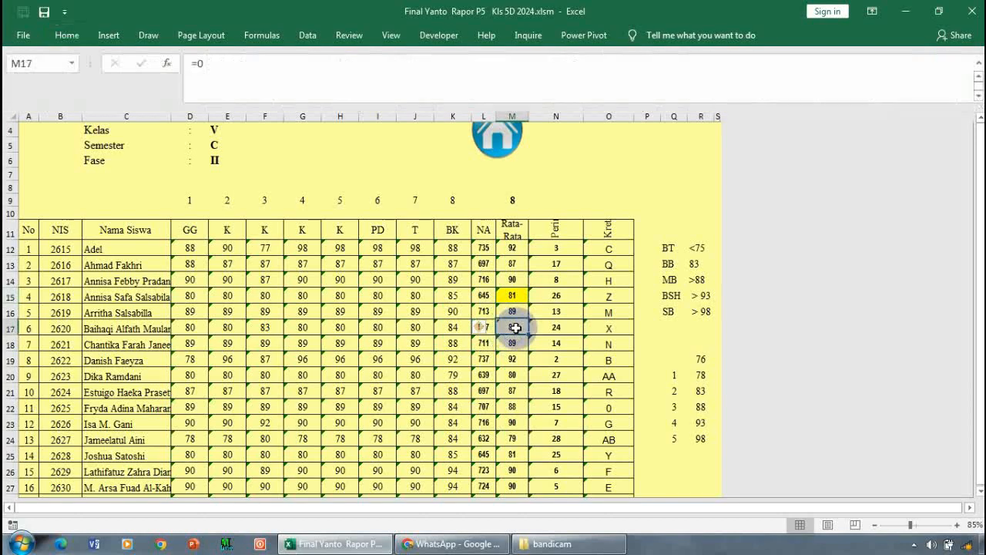
left_click(69, 38)
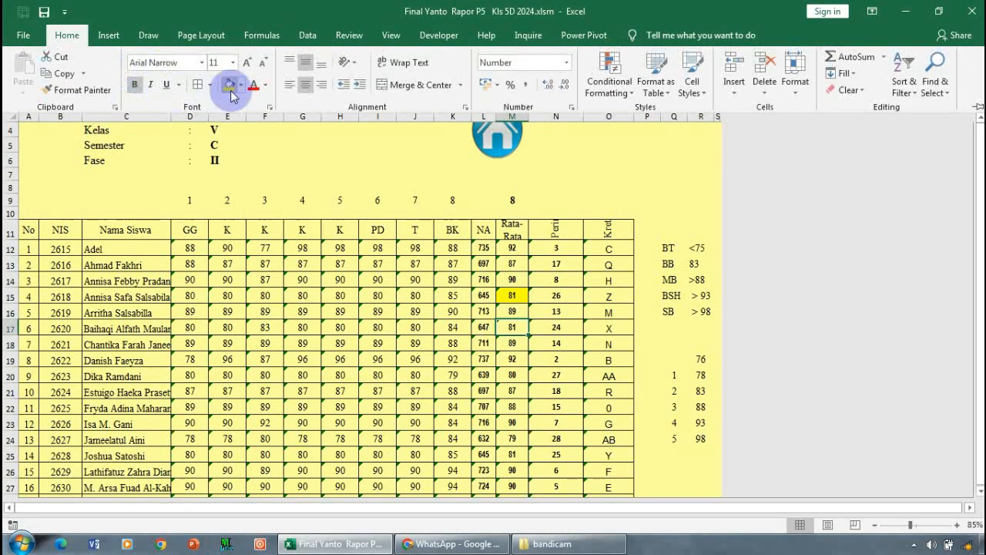
left_click(229, 88)
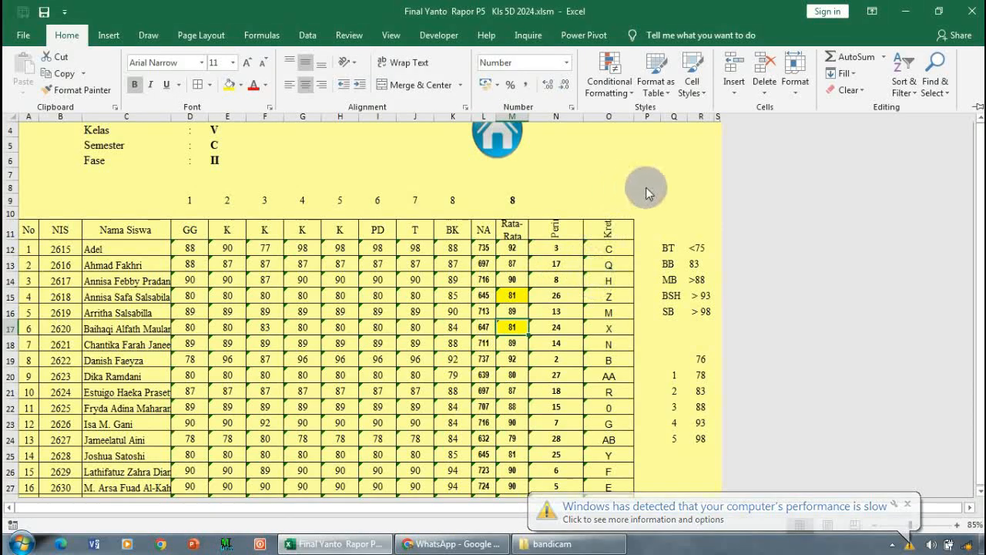
- Examine the averages, ranks and criteria letters in the recap table down to the last students
key("ctrl+F1")
scroll(624, 258, "down", 2)
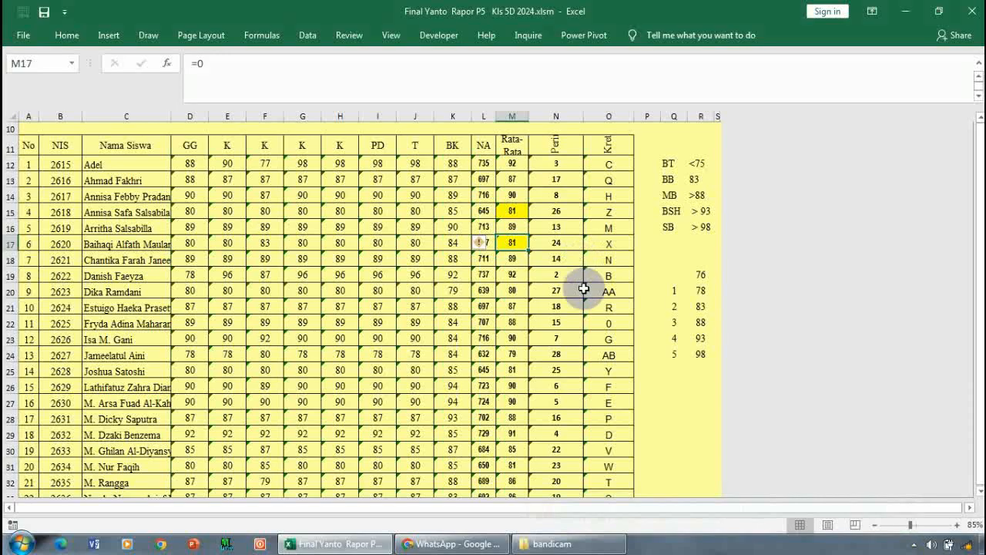
scroll(584, 289, "down", 1)
scroll(584, 290, "down", 1)
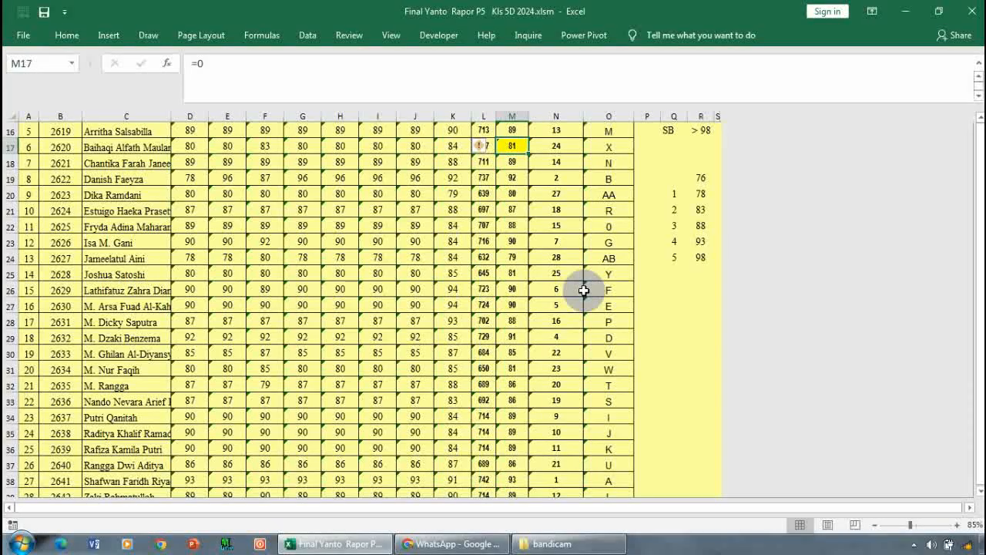
scroll(574, 246, "up", 2)
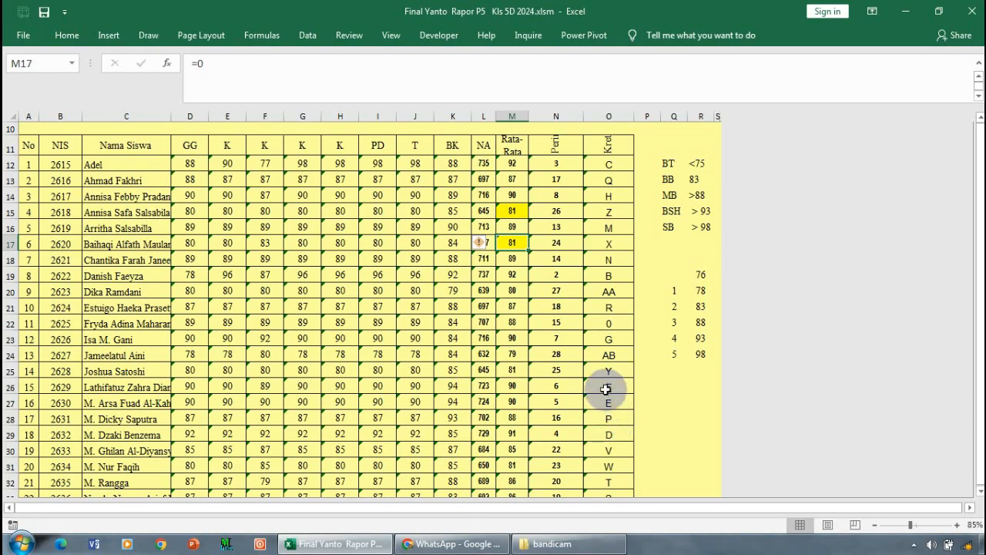
scroll(600, 381, "down", 3)
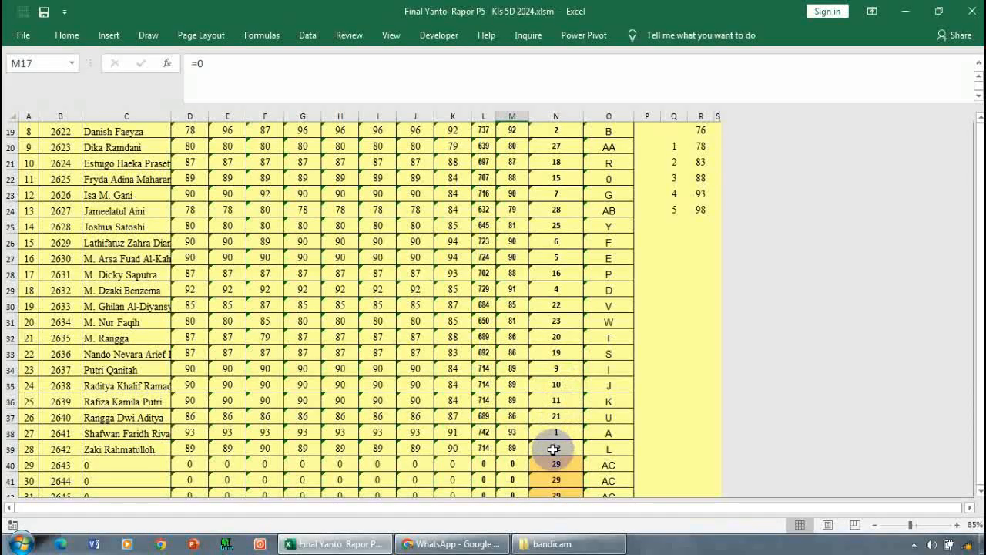
scroll(546, 409, "up", 2)
scroll(542, 386, "up", 4)
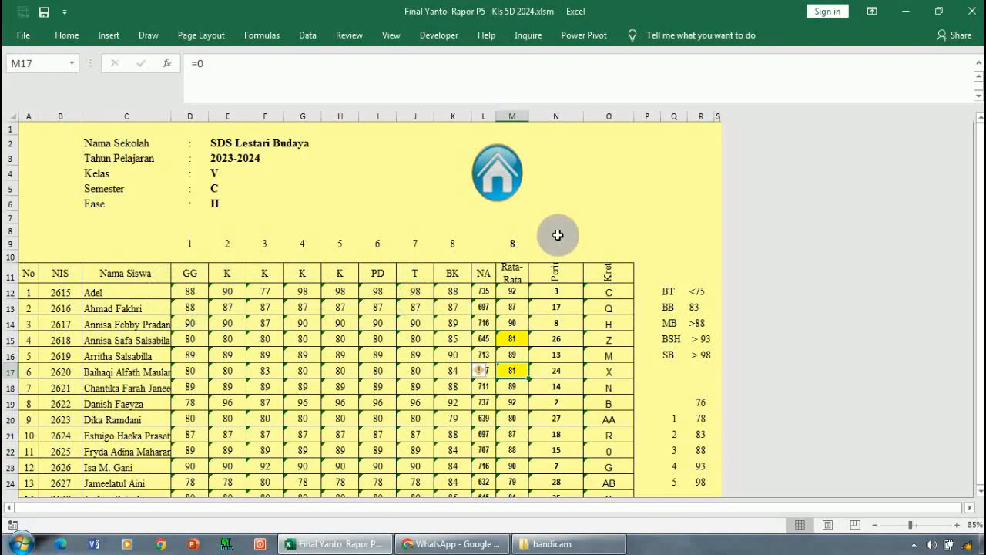
- Open the Rapot sheet by way of the cover, step the NIS below the first student's number, and return it to the first student
left_click(500, 171)
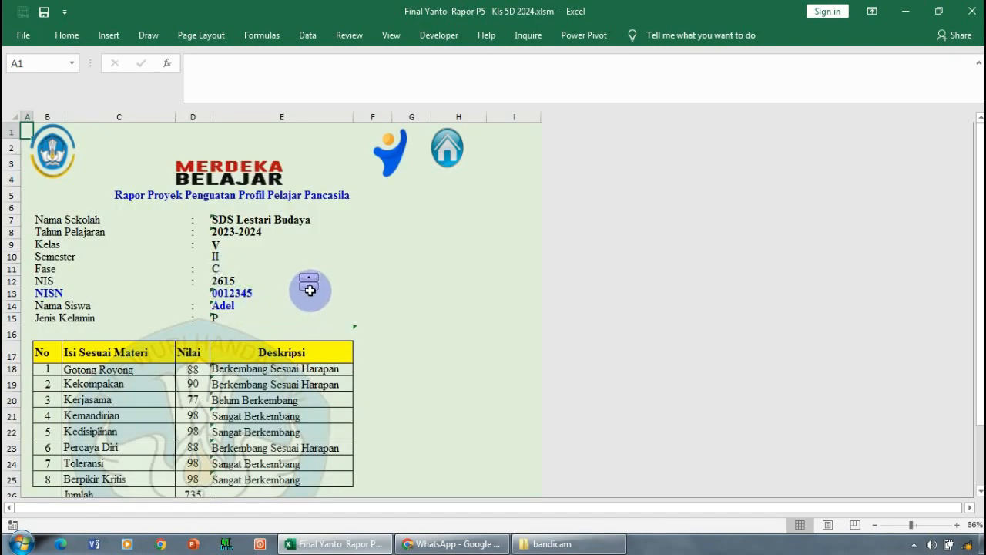
left_click(311, 288)
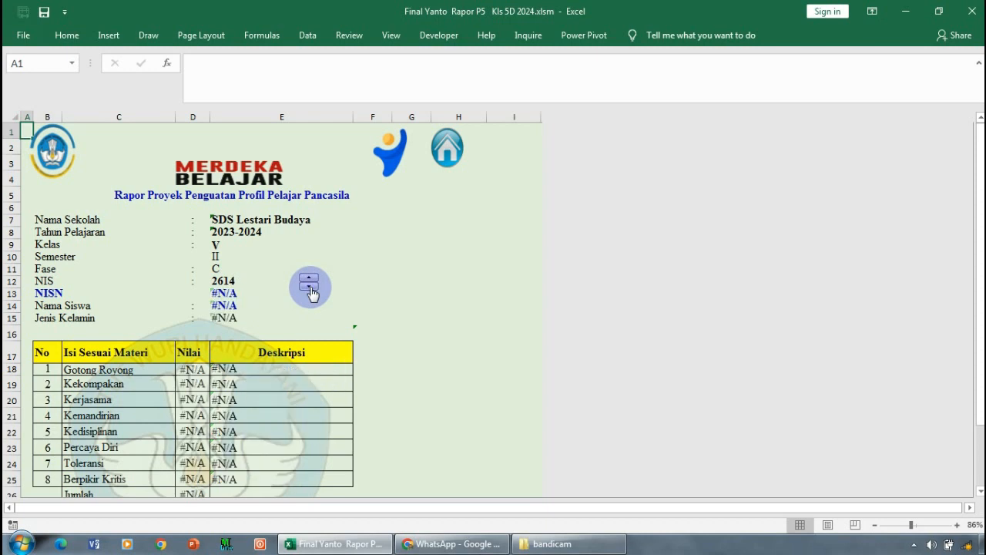
left_click(311, 289)
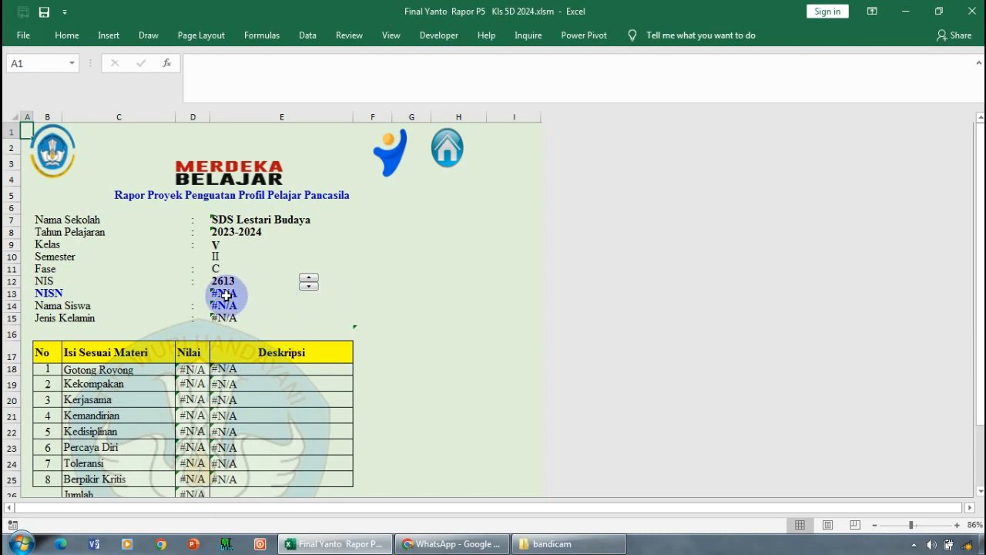
left_click(308, 286)
left_click(308, 279)
left_click(308, 279)
left_click(308, 281)
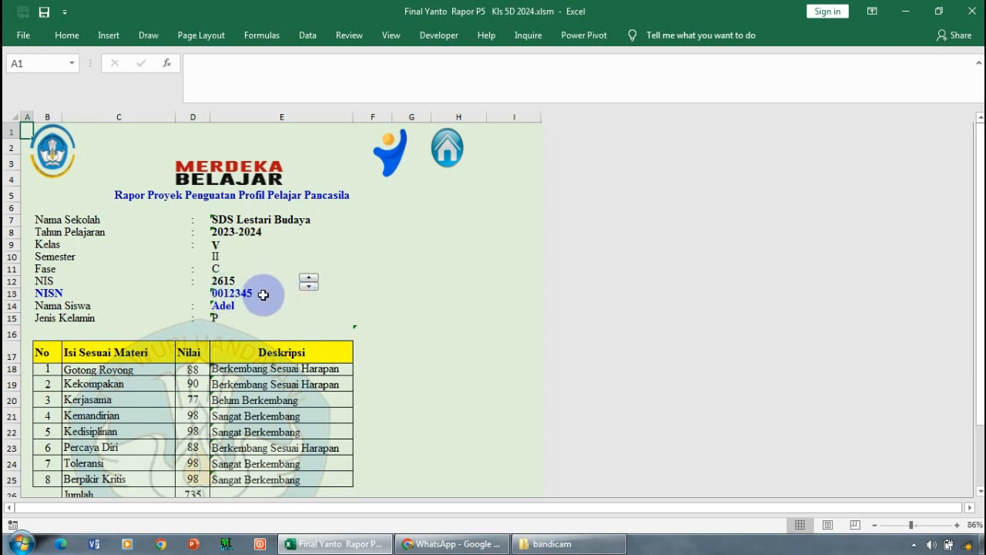
- Lower the NIS by one again, view the report's signature area, and bring back the first student's report
left_click(305, 290)
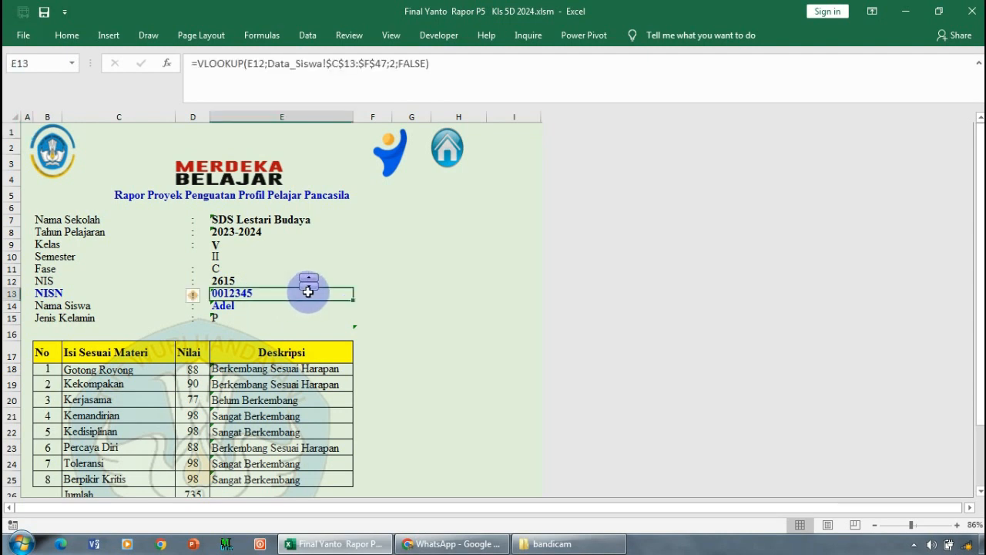
left_click(309, 290)
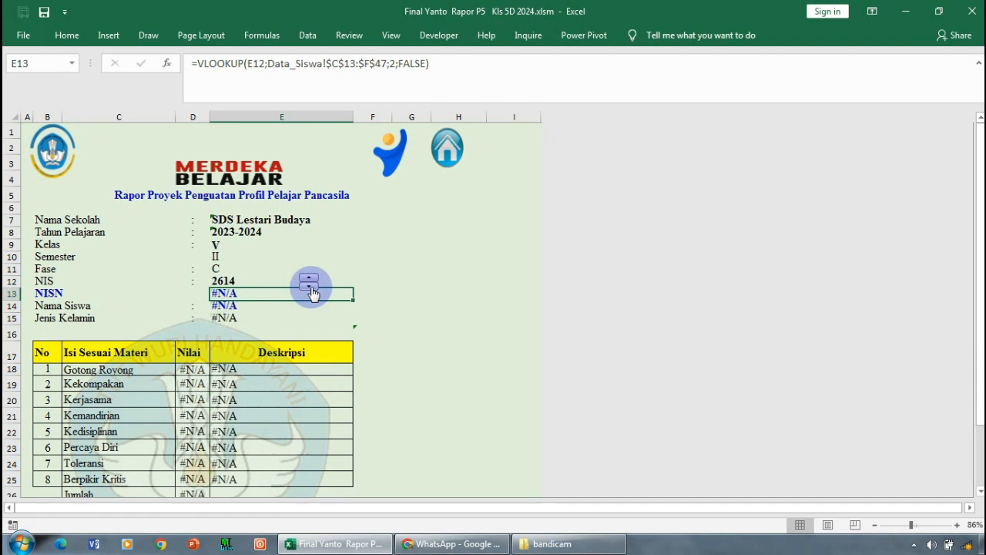
scroll(308, 462, "down", 2)
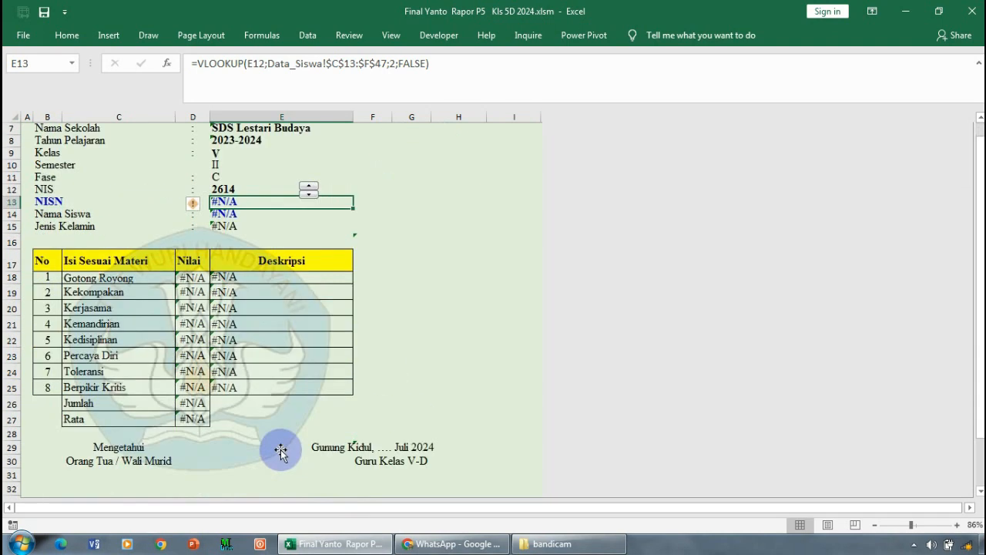
scroll(245, 362, "up", 1)
scroll(245, 350, "up", 1)
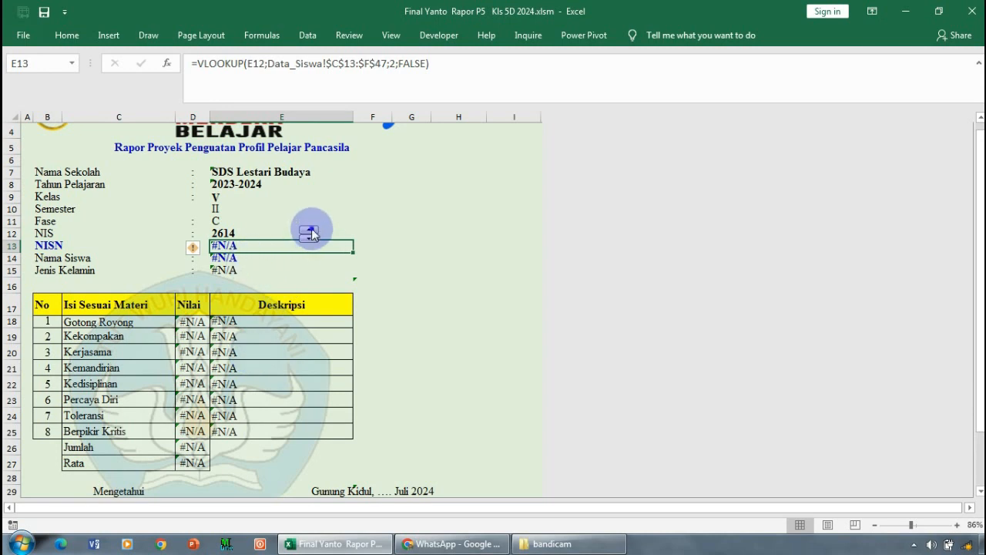
left_click(311, 231)
left_click(310, 234)
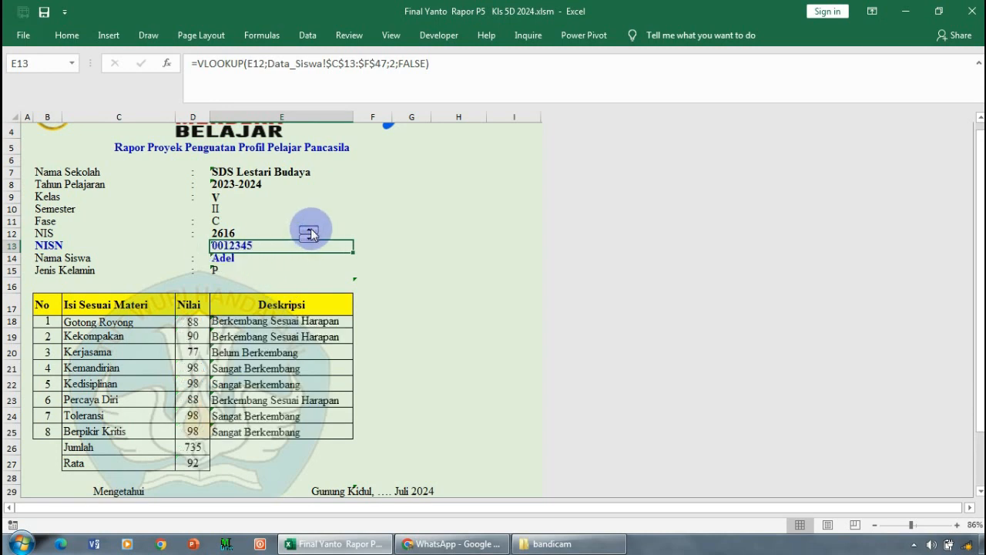
left_click(310, 240)
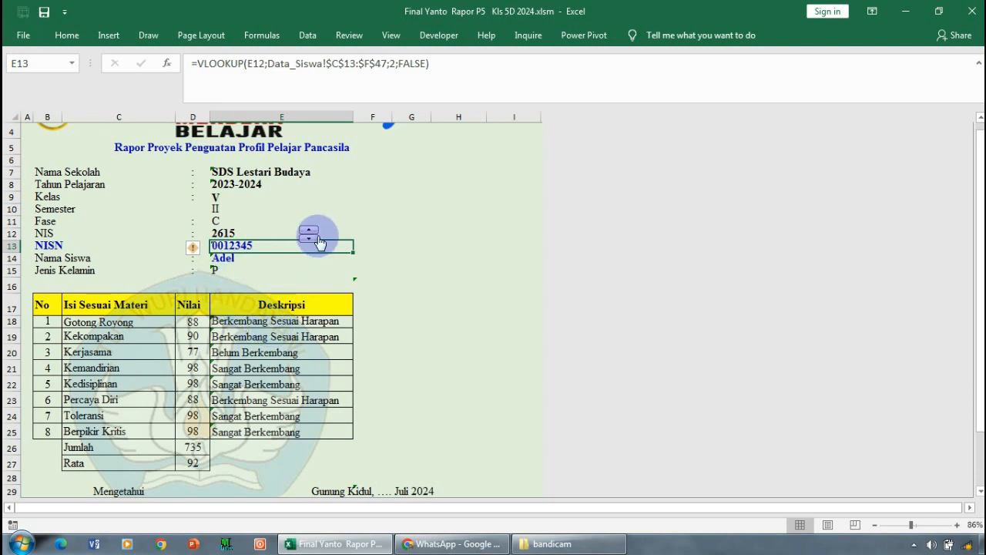
- Step the NIS forward one student at a time from the second student's report to beyond the last student
left_click(309, 230)
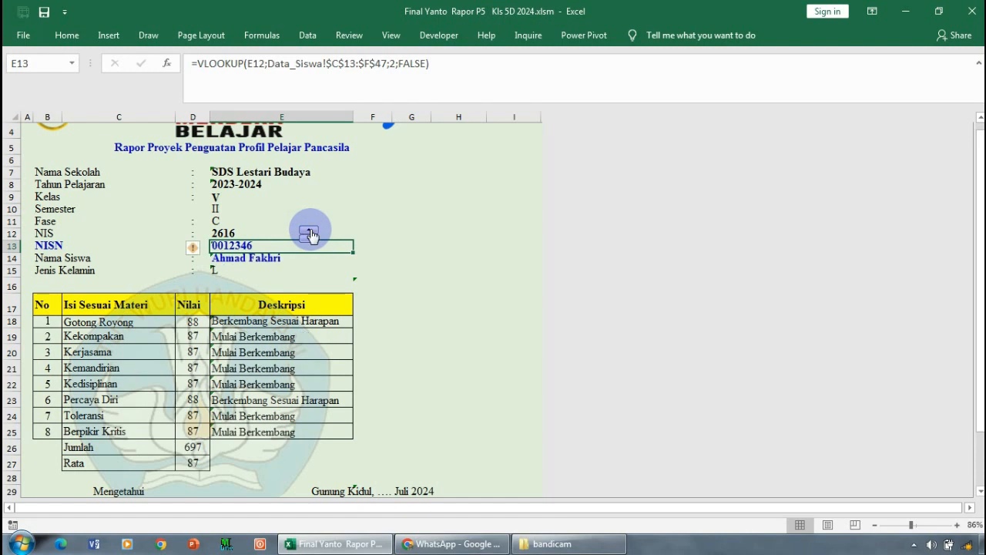
left_click(309, 231)
left_click(310, 230)
left_click(310, 231)
left_click(310, 230)
left_click(309, 231)
left_click(310, 230)
left_click(310, 230)
left_click(309, 230)
left_click(310, 230)
left_click(310, 231)
left_click(310, 230)
left_click(309, 231)
left_click(310, 230)
left_click(310, 230)
left_click(310, 230)
left_click(310, 230)
left_click(309, 230)
left_click(310, 230)
left_click(309, 230)
left_click(310, 230)
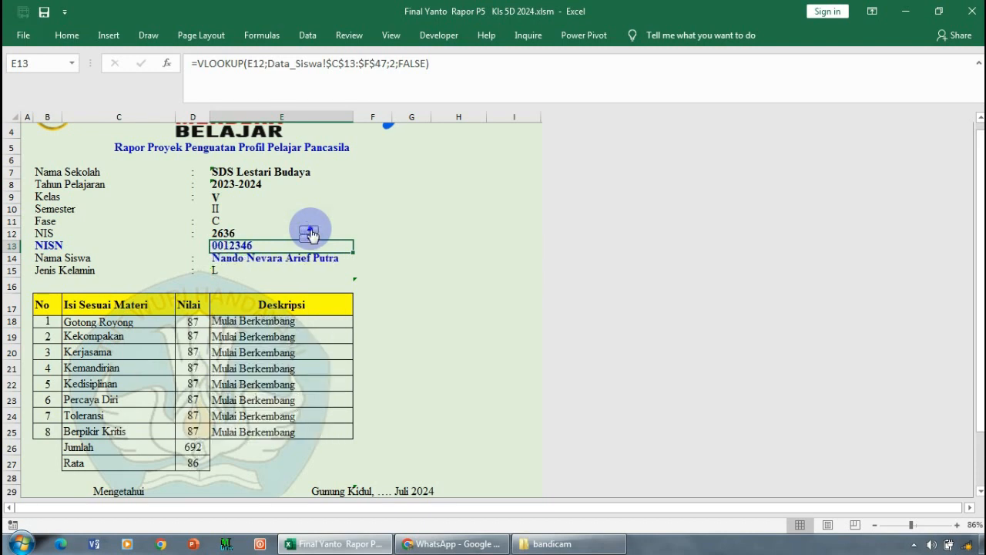
left_click(310, 230)
left_click(309, 230)
left_click(309, 230)
left_click(309, 230)
left_click(310, 231)
left_click(310, 231)
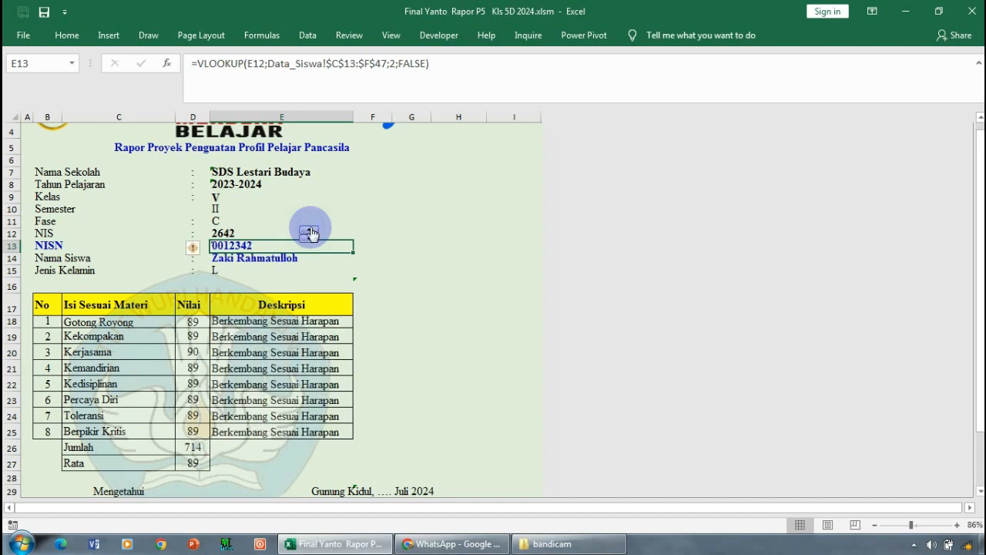
left_click(310, 230)
left_click(310, 231)
left_click(309, 230)
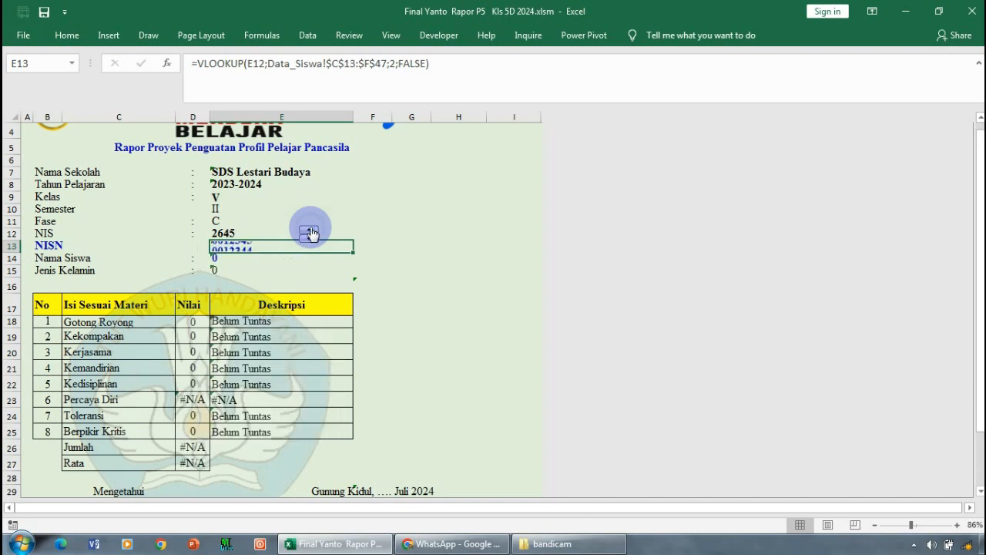
left_click(308, 221)
left_click(309, 230)
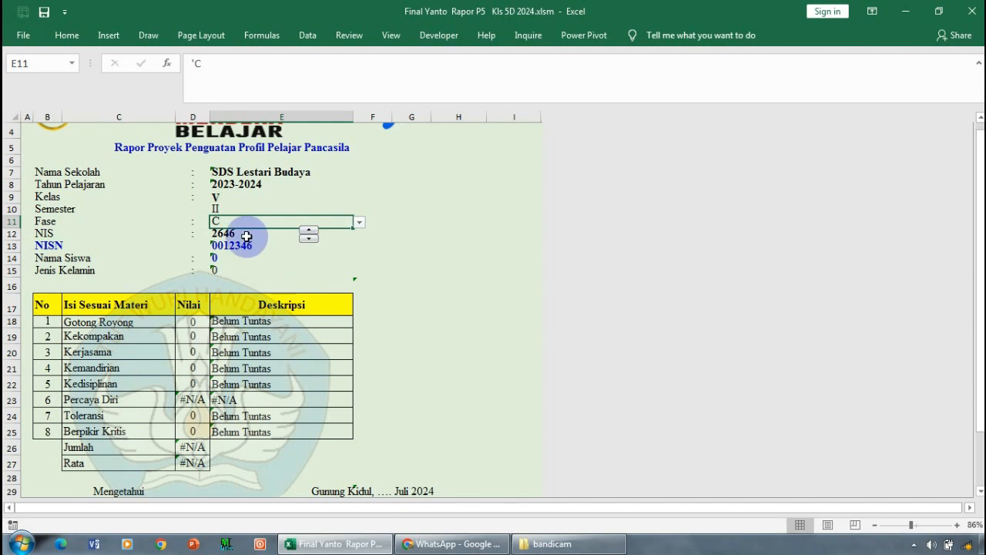
- Step the NIS back one at a time from the empty records through the earlier students' reports
left_click(308, 239)
left_click(309, 241)
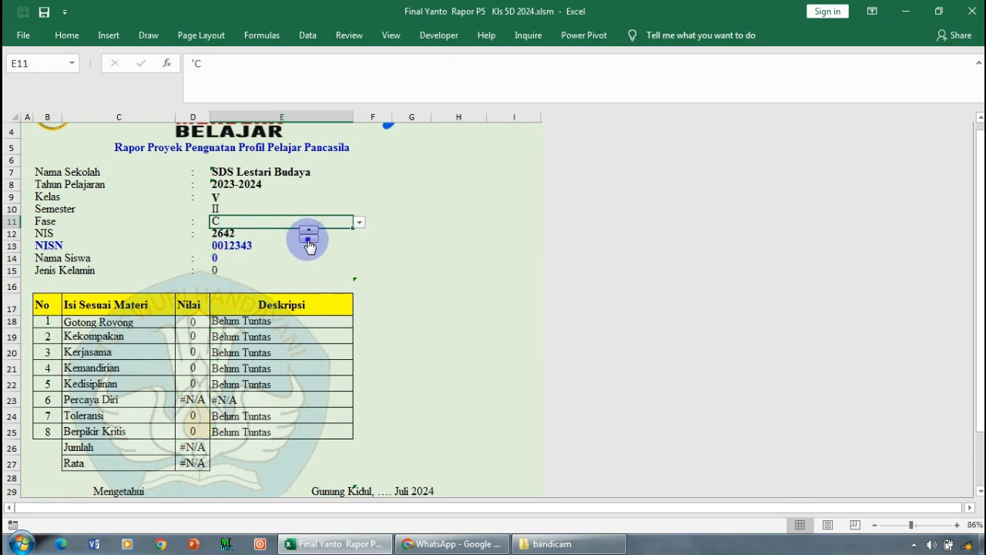
left_click(309, 240)
left_click(309, 240)
left_click(309, 240)
left_click(309, 240)
left_click(309, 241)
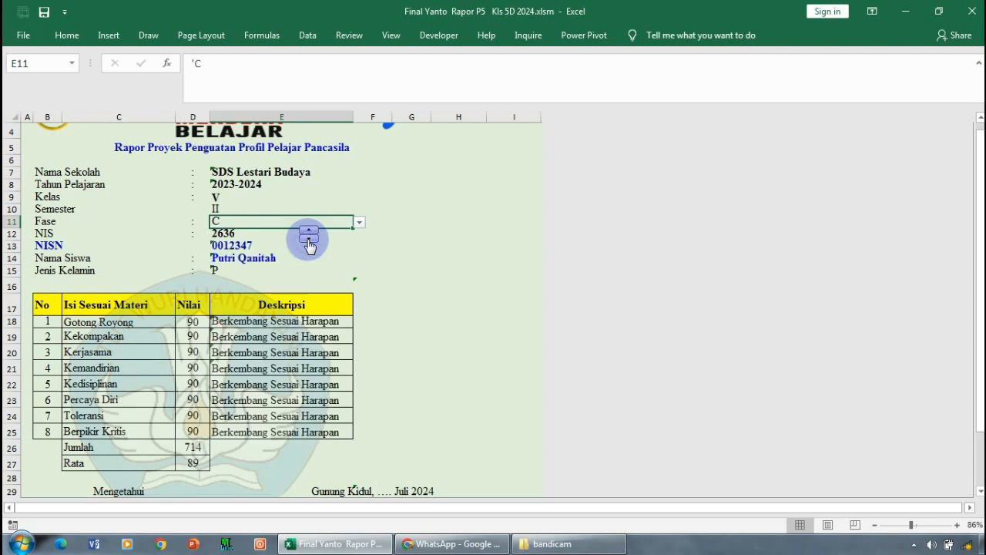
left_click(309, 240)
left_click(308, 240)
left_click(308, 240)
left_click(309, 240)
left_click(308, 240)
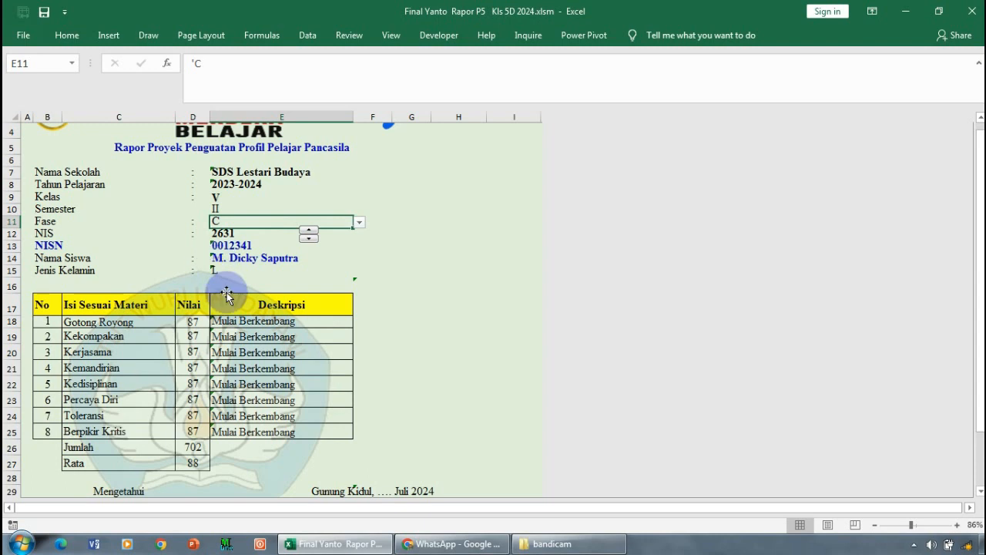
- Re-enter the current NIS directly in its report cell, and then enter one belonging to an empty record
left_click(274, 235)
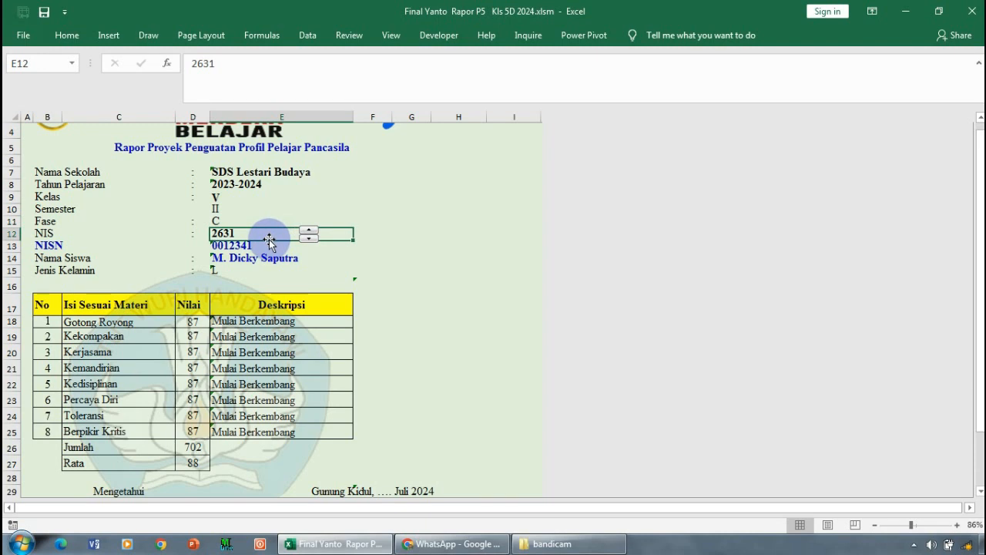
key("BackSpace")
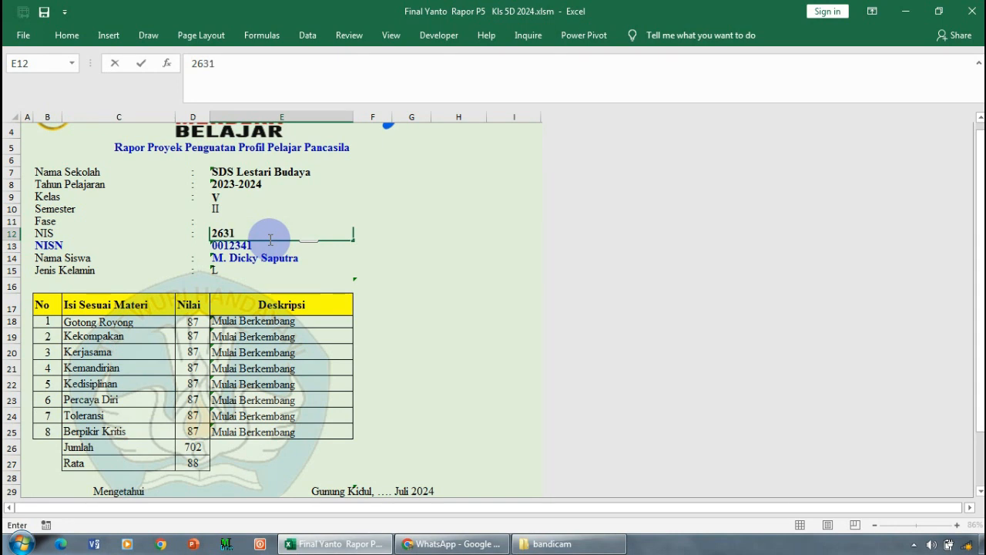
key("Return")
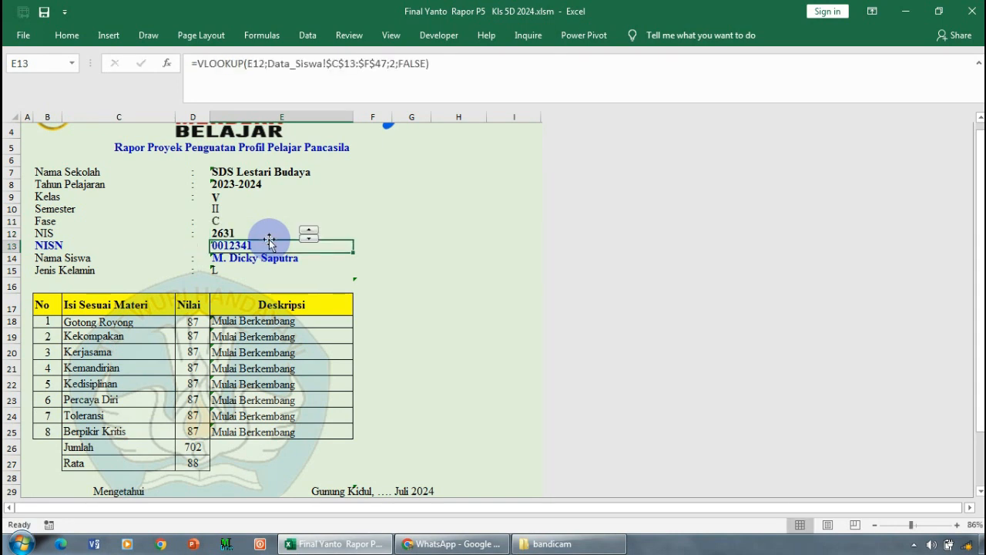
left_click(244, 230)
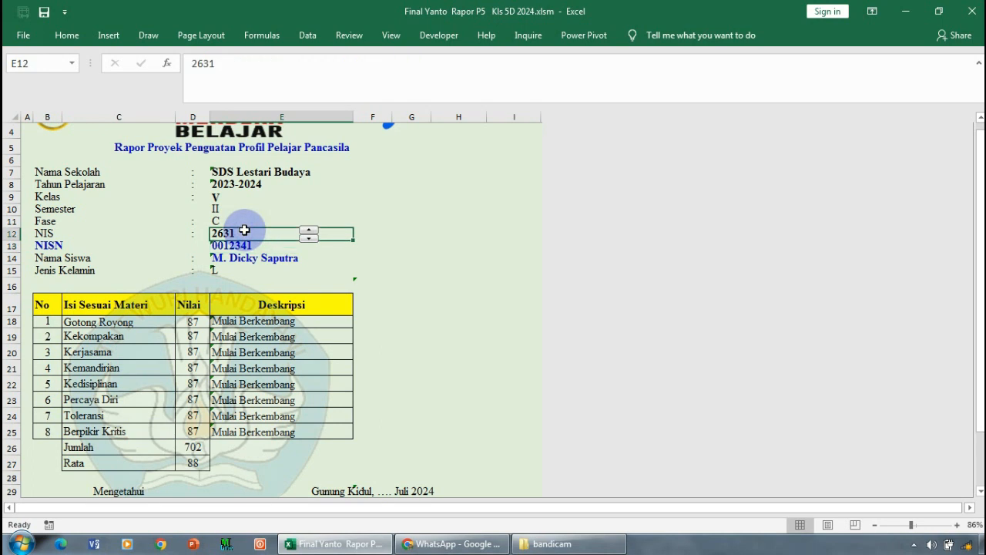
type("26")
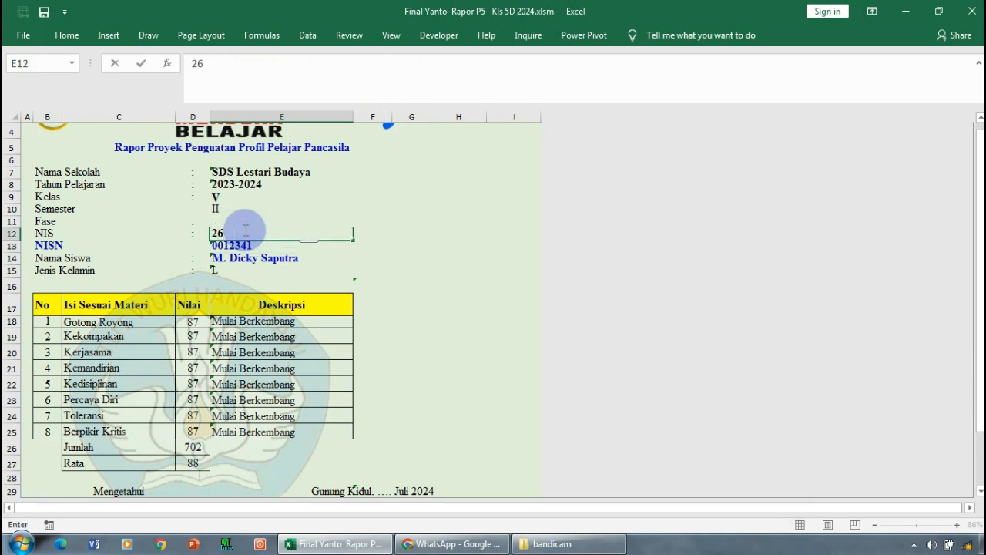
type("43")
key("Return")
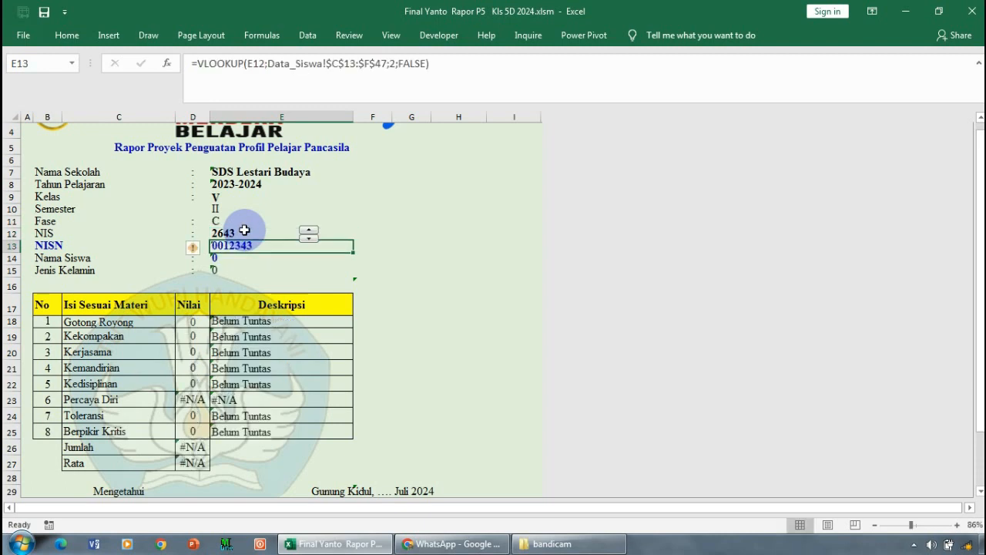
- Step the NIS forward through the empty records until it passes the end of the student list
left_click(310, 230)
left_click(310, 230)
left_click(309, 230)
left_click(309, 231)
left_click(310, 230)
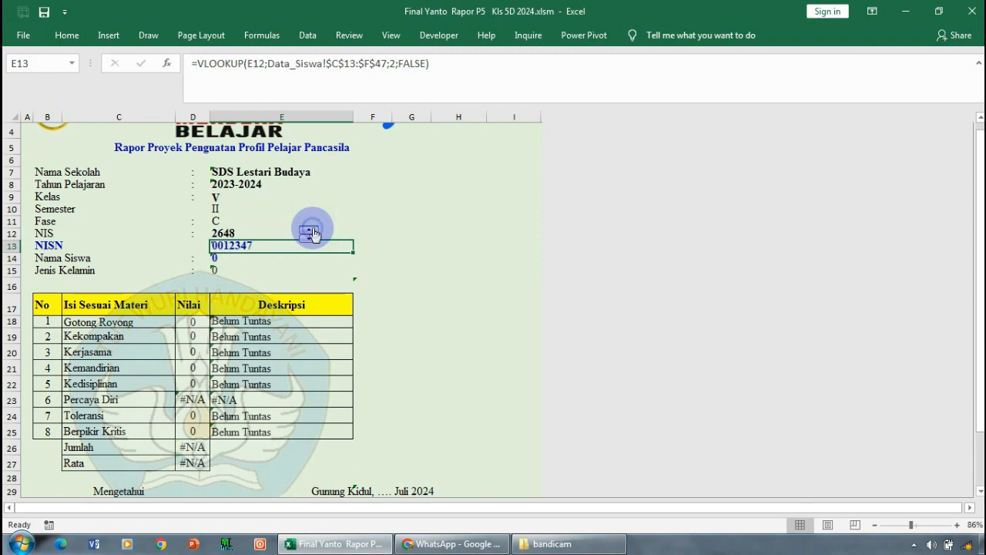
left_click(309, 230)
left_click(310, 230)
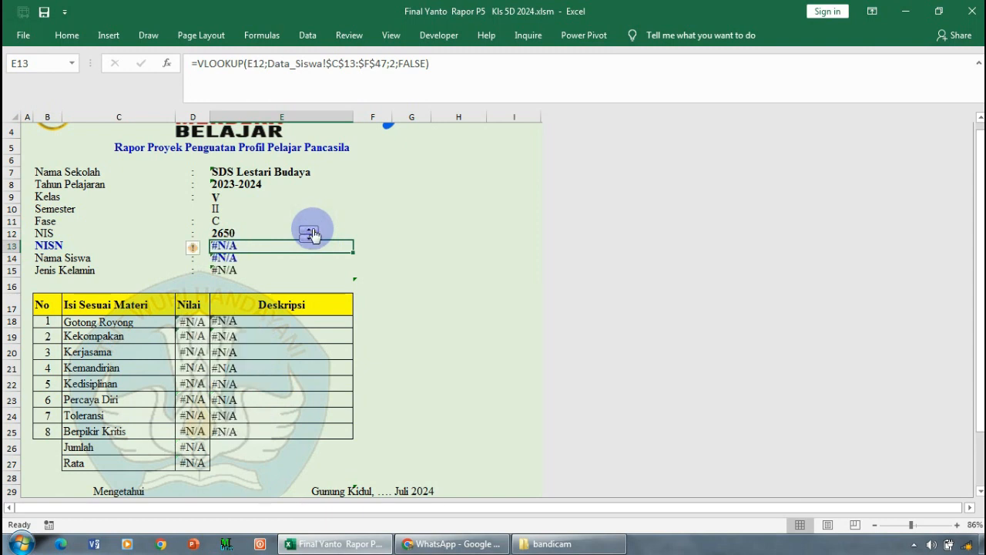
left_click(310, 230)
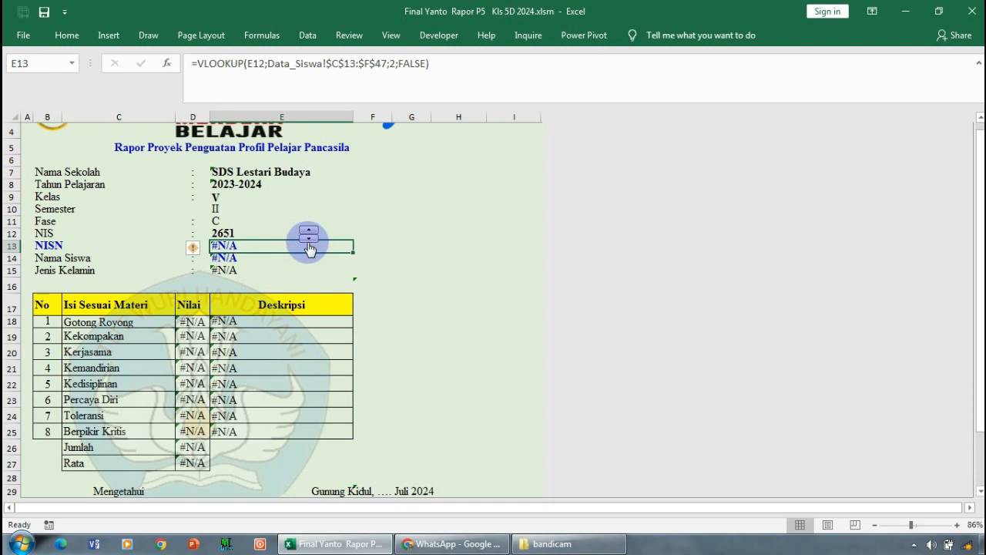
- Step the NIS back from beyond the student list to the last filled-in student's report
left_click(308, 239)
left_click(308, 239)
left_click(308, 239)
left_click(308, 239)
left_click(308, 239)
left_click(308, 239)
left_click(308, 239)
left_click(308, 238)
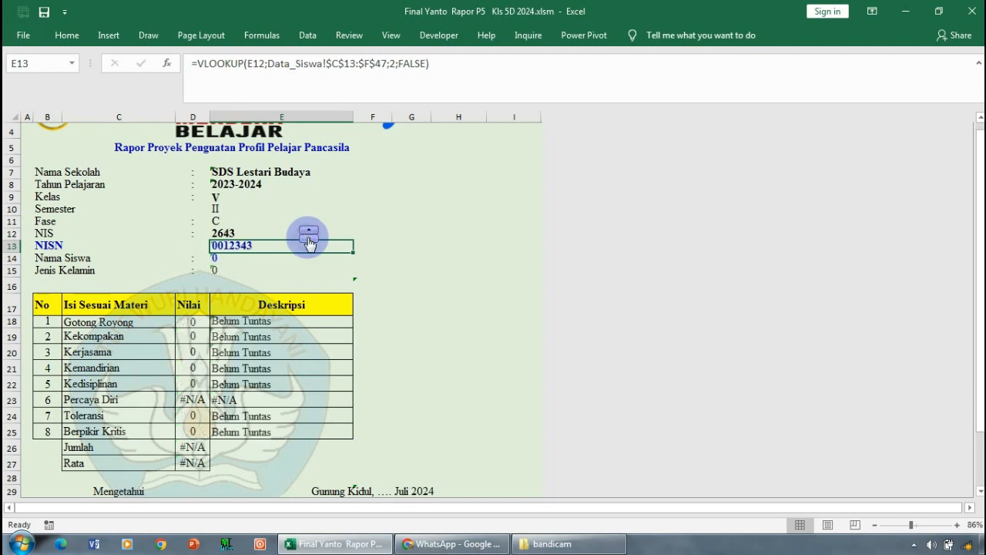
left_click(308, 239)
left_click(308, 239)
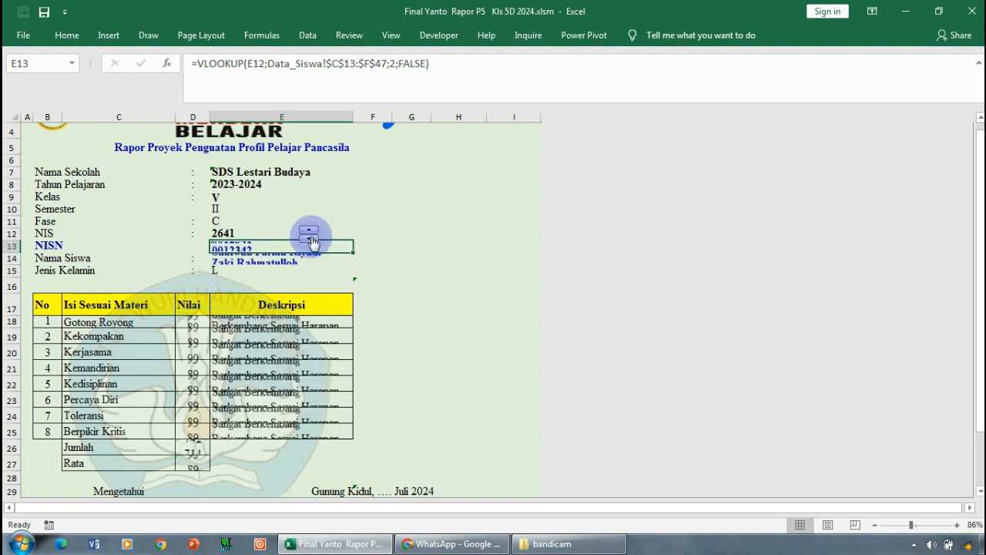
- Replace the report's NIS with the number of a student earlier in the list
left_click(260, 231)
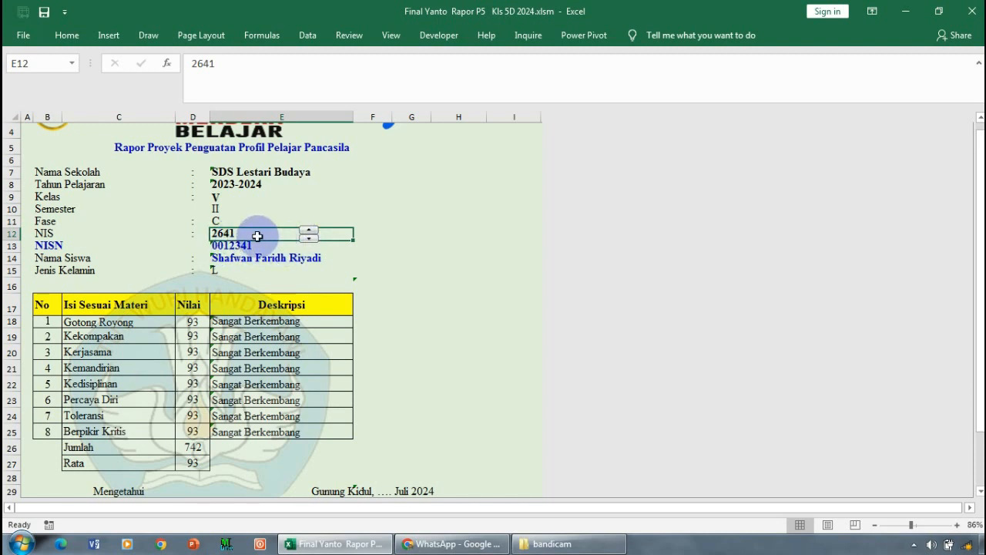
left_click(243, 68)
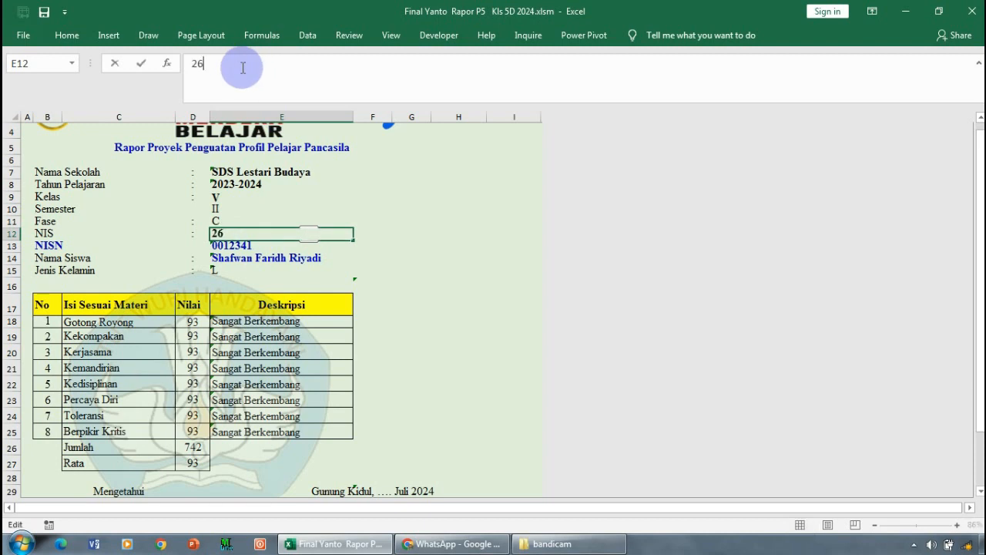
type("4")
key("Return")
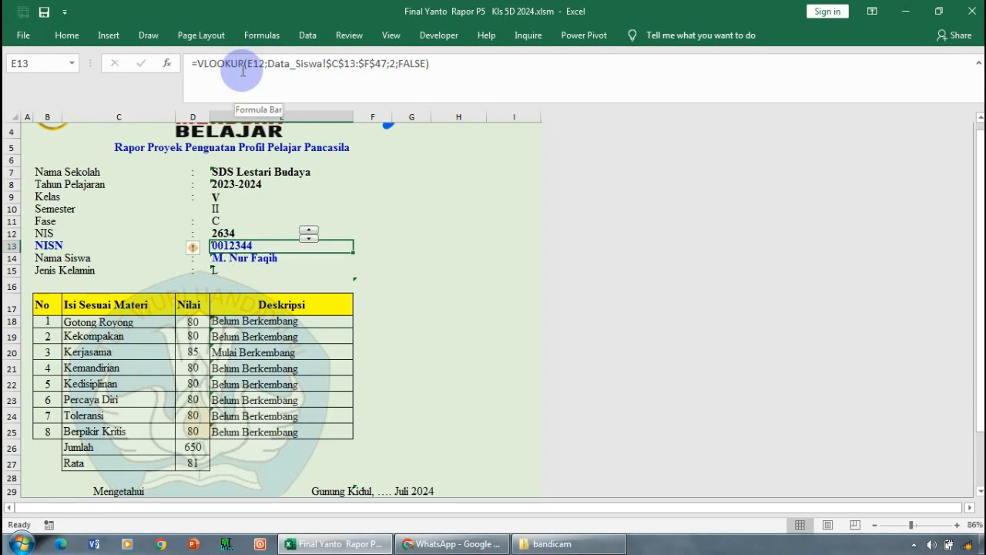
- Step the NIS forward by five students, viewing each report on the way
left_click(309, 231)
left_click(308, 230)
left_click(308, 230)
left_click(308, 230)
left_click(308, 230)
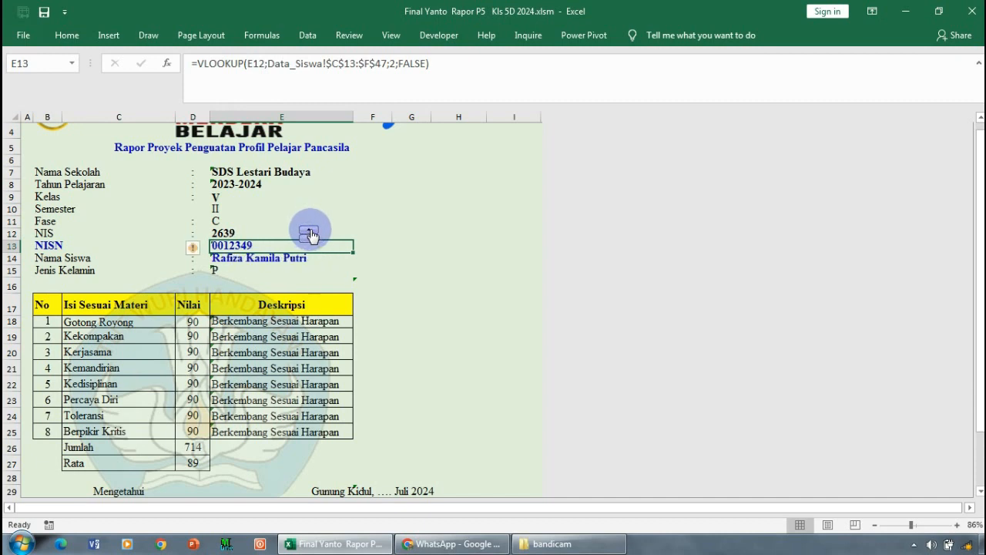
- Open the Data Siswa sheet by way of the cover and replace the first student's NIS with a lower number
scroll(347, 192, "up", 1)
left_click(450, 149)
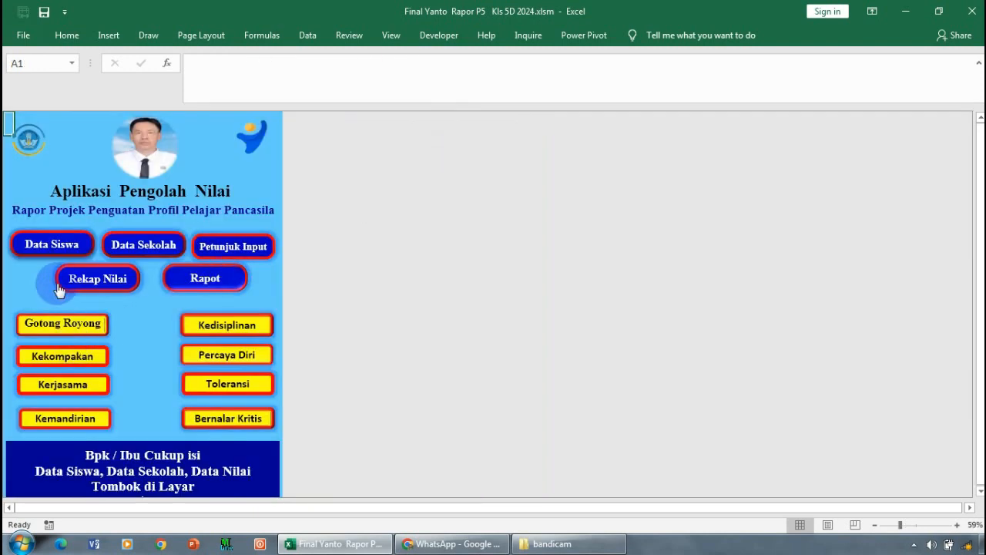
left_click(54, 245)
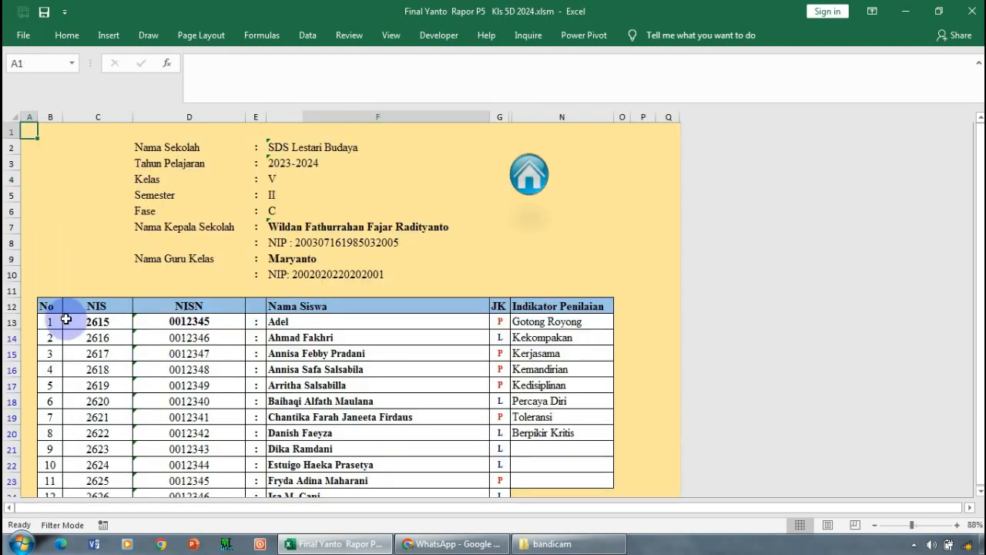
left_click(90, 322)
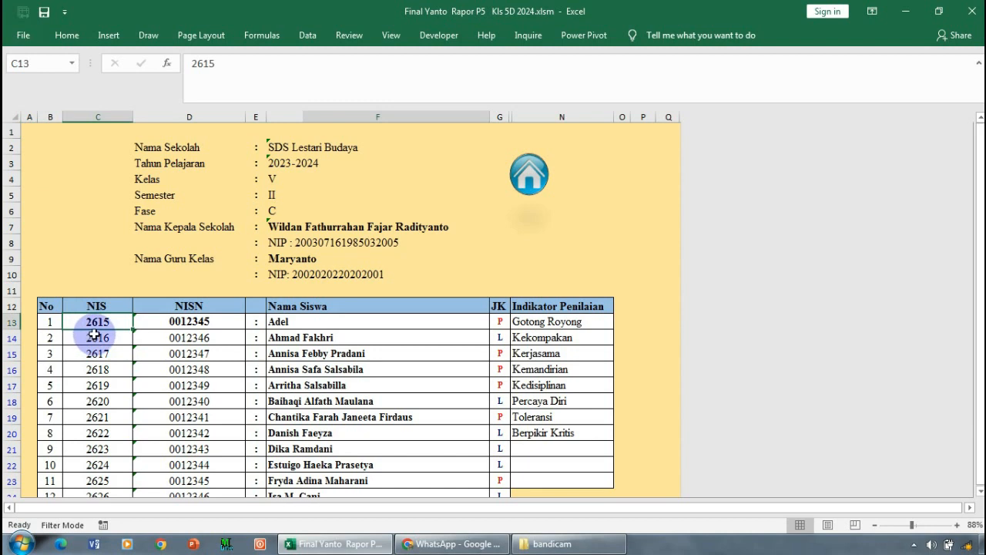
type("2")
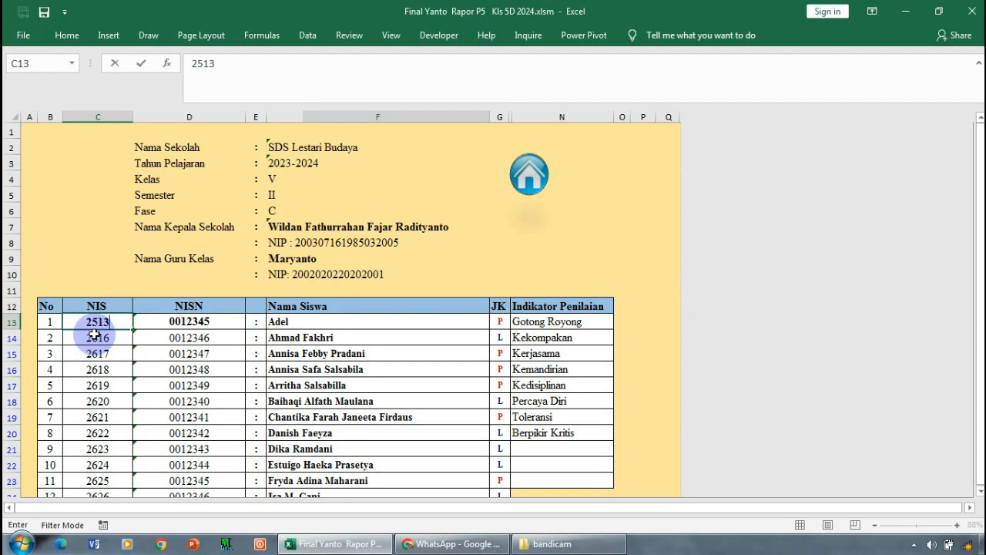
key("Return")
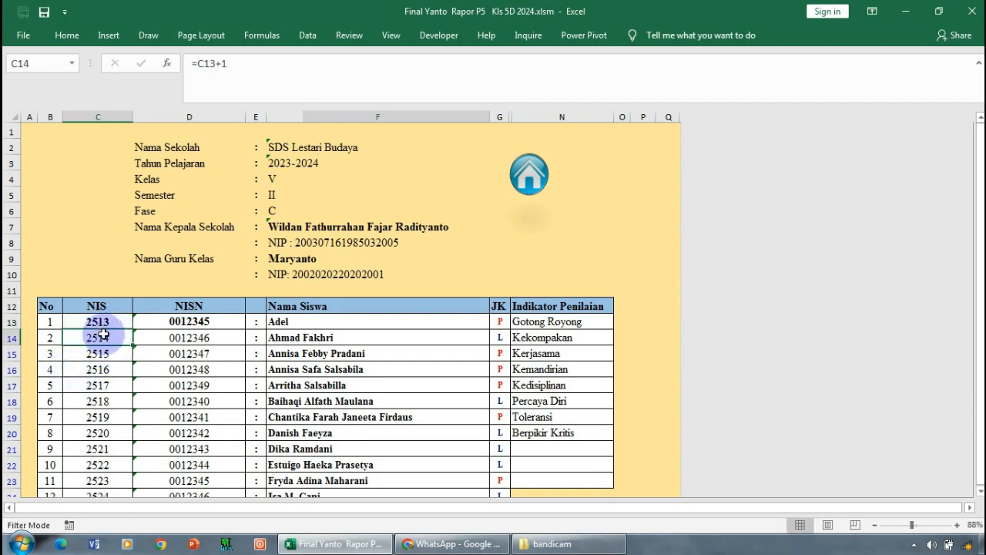
- Open the Rapot sheet by way of the cover and set the NIS to one below the first student's new number
left_click(528, 175)
left_click(222, 288)
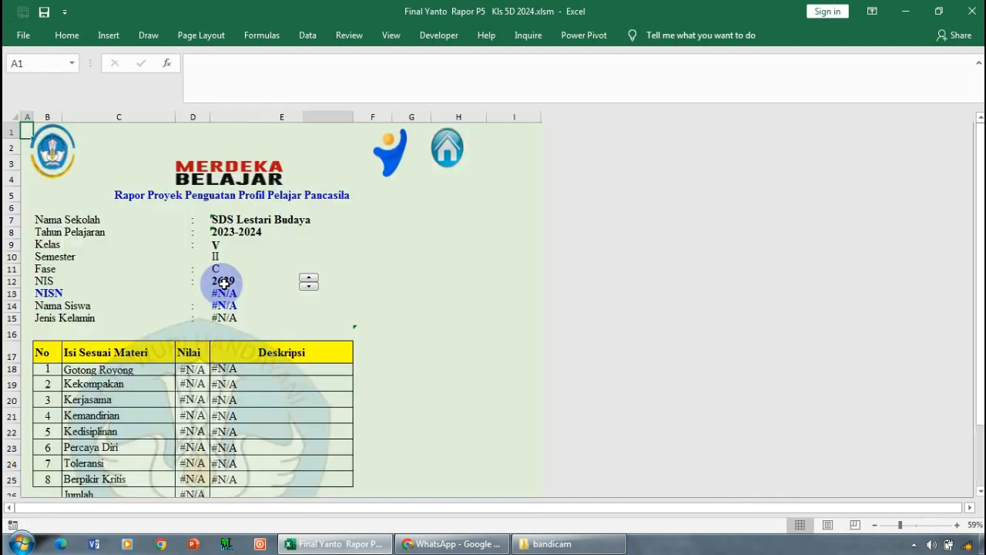
left_click(308, 286)
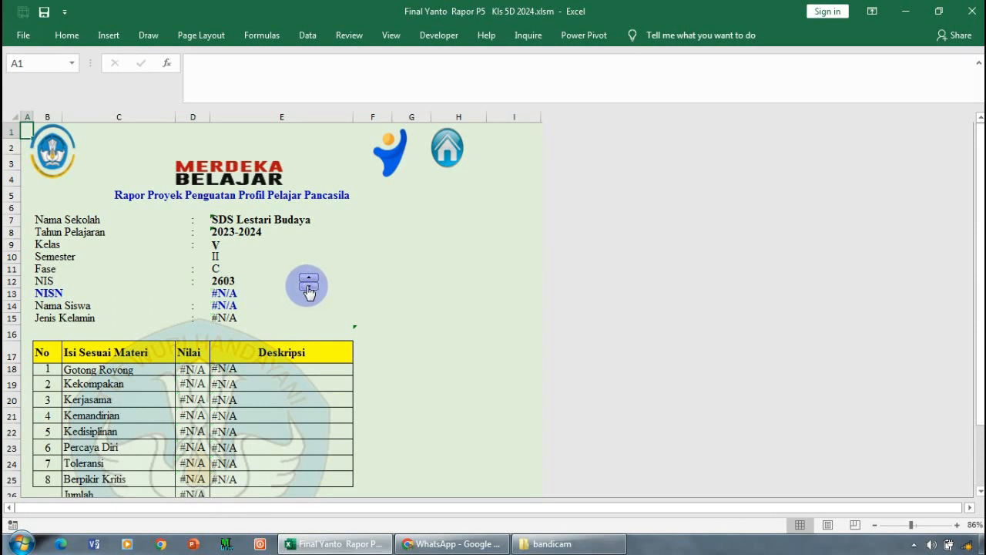
left_click(235, 282)
type("2")
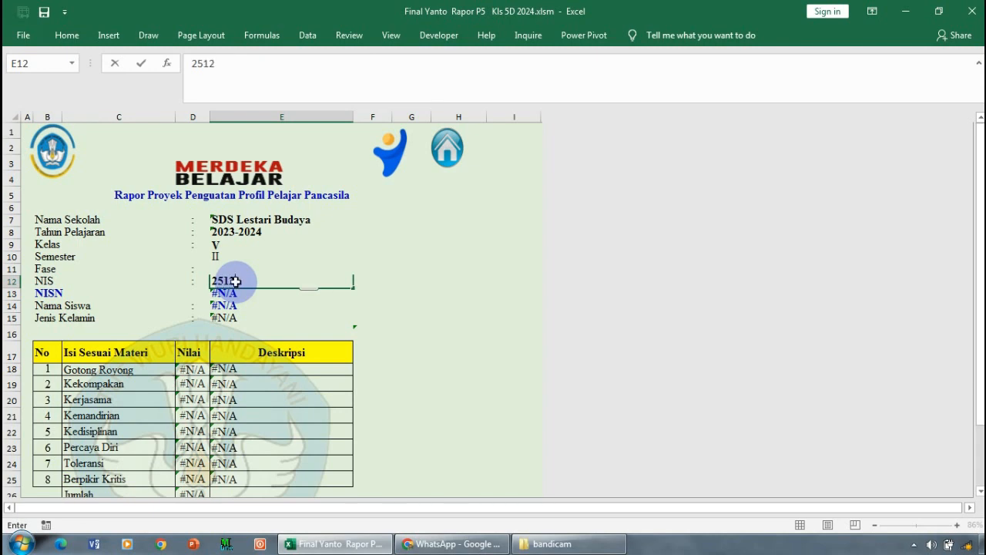
type("512")
key("Return")
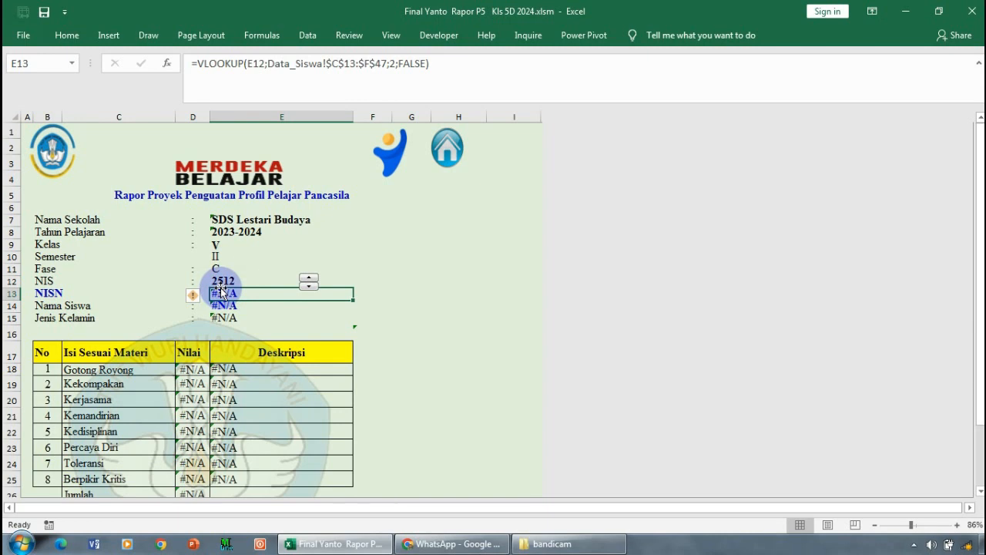
- Go back to the Data Siswa sheet and re-enter the first student's original NIS
left_click(235, 282)
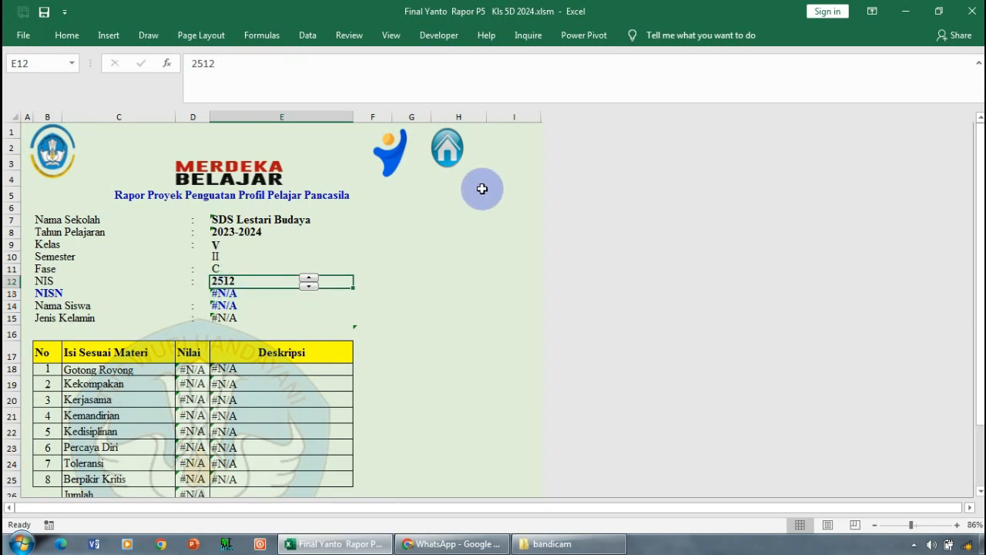
left_click(446, 148)
left_click(52, 243)
left_click(100, 321)
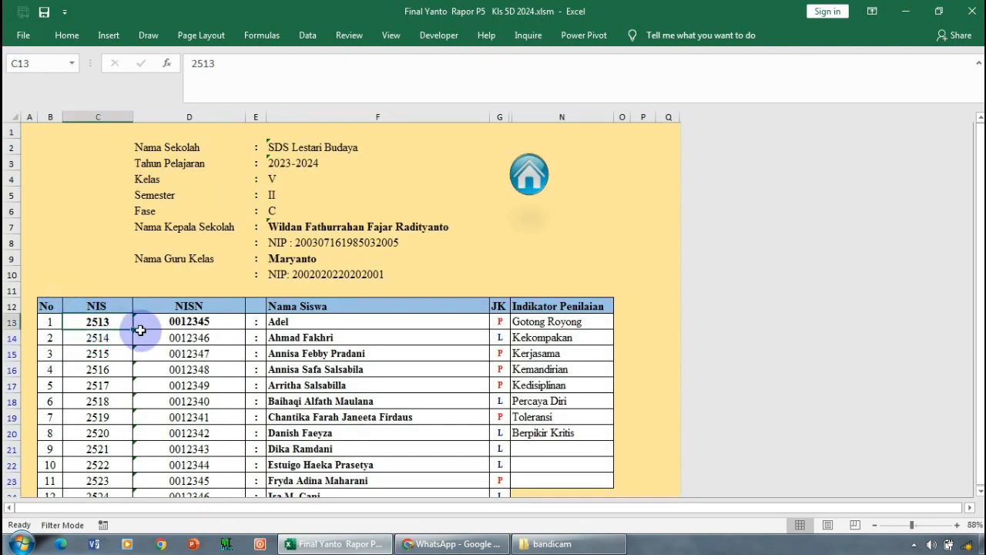
type("2615")
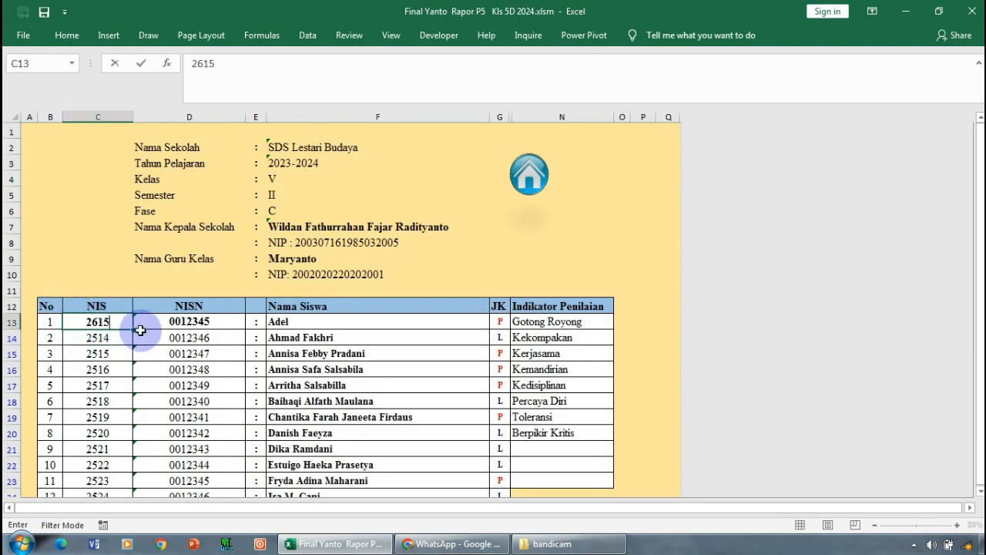
key("Return")
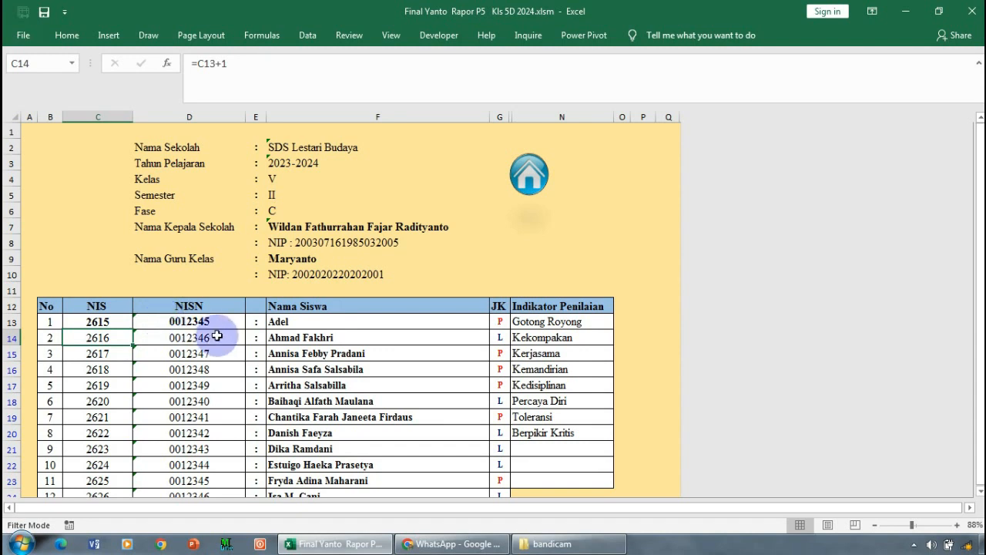
- Check the student numbers on the Data Siswa, Rekap Nilai and Gotong Royong sheets
scroll(370, 322, "down", 2)
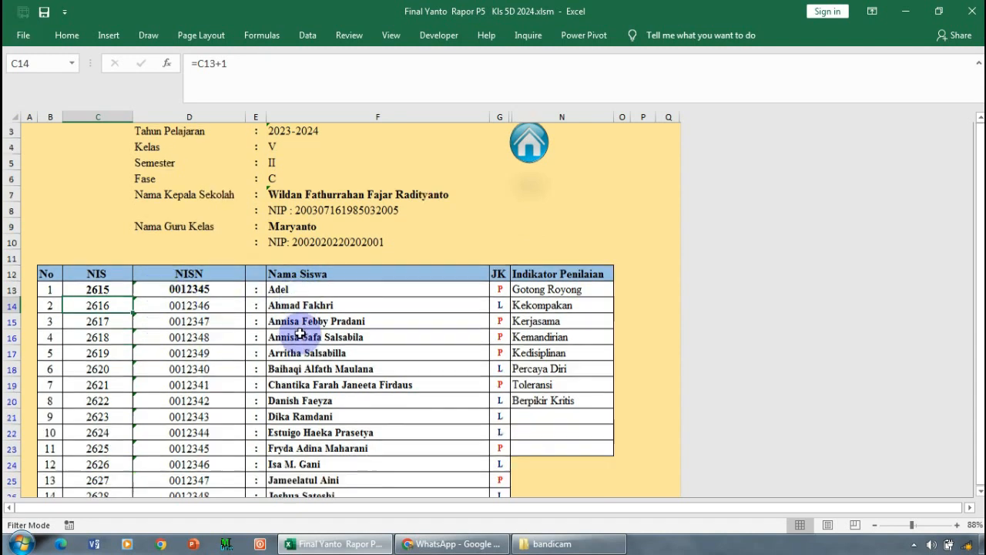
scroll(439, 326, "up", 2)
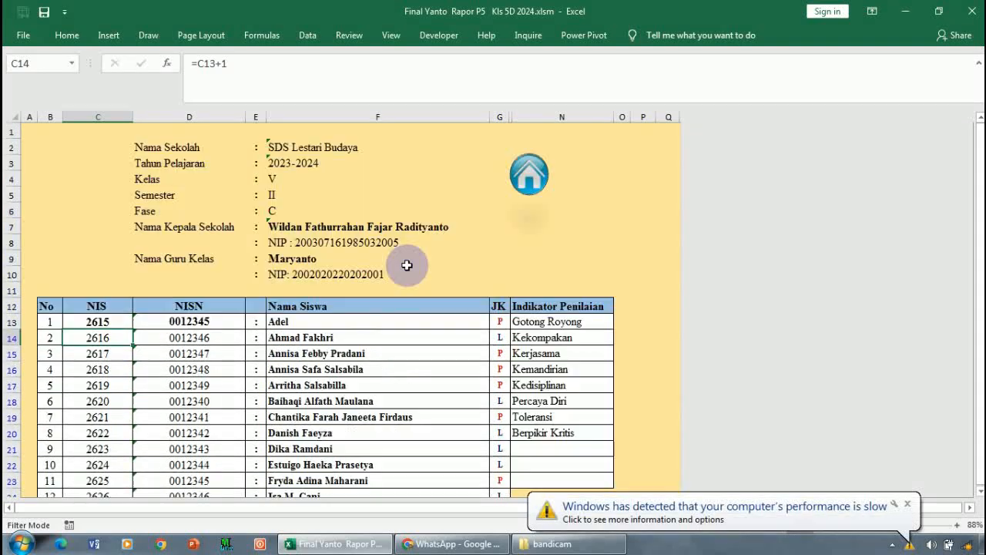
left_click(532, 175)
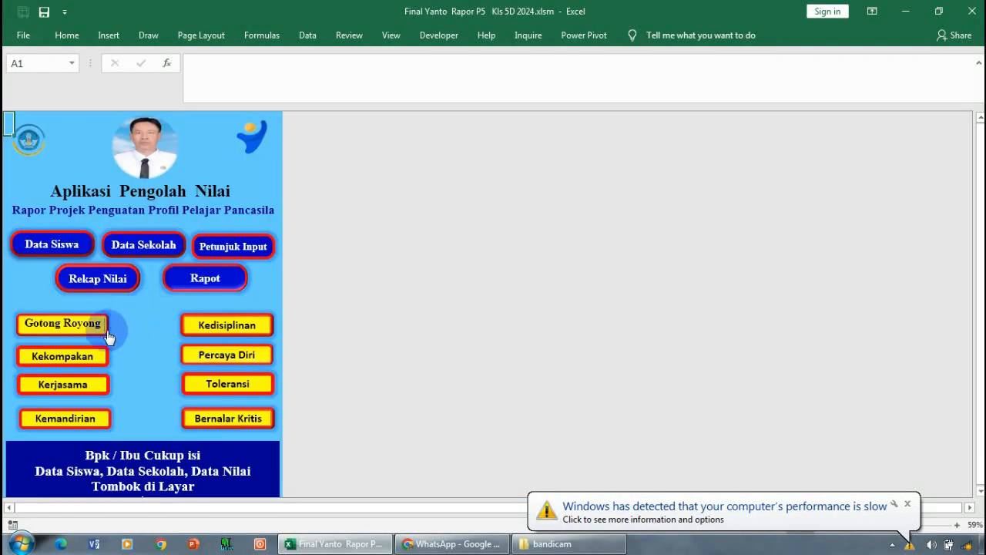
left_click(88, 281)
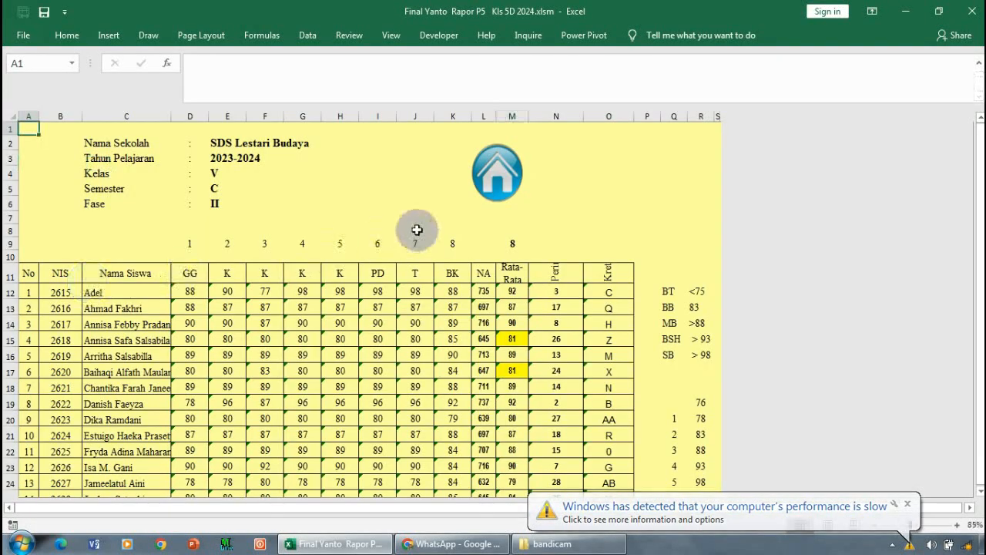
left_click(485, 188)
left_click(34, 323)
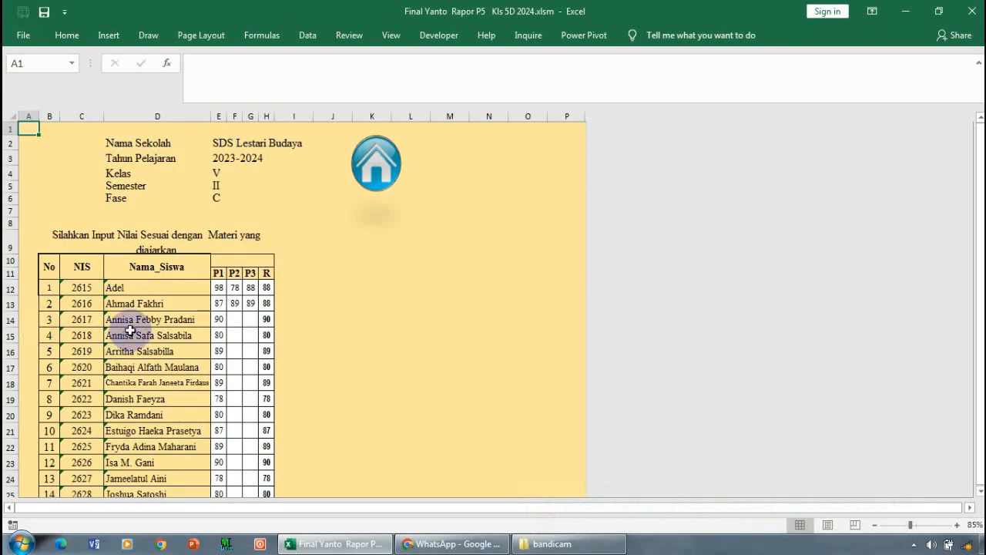
- Return to the cover sheet and view the instructions and contact details in its footer
left_click(379, 166)
scroll(183, 392, "down", 5)
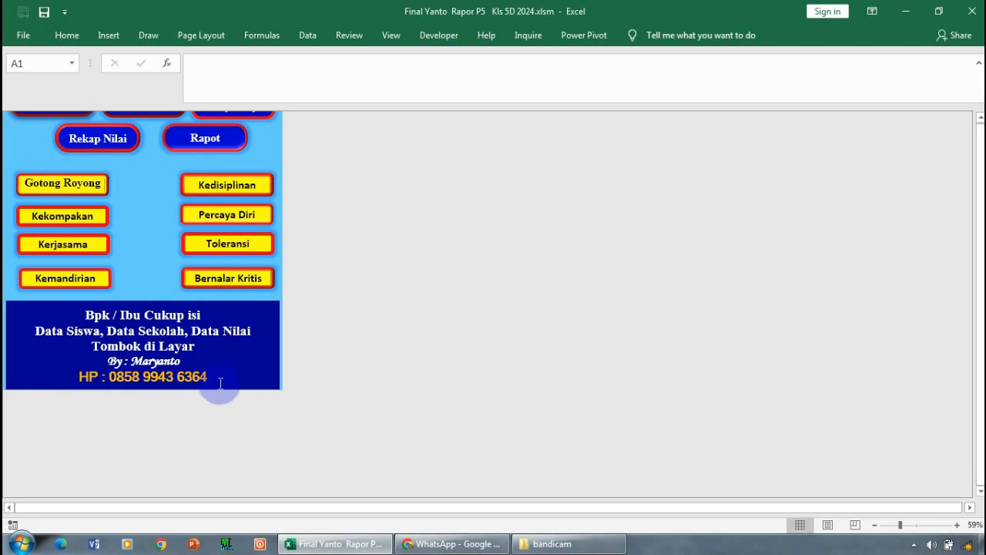
scroll(252, 353, "up", 5)
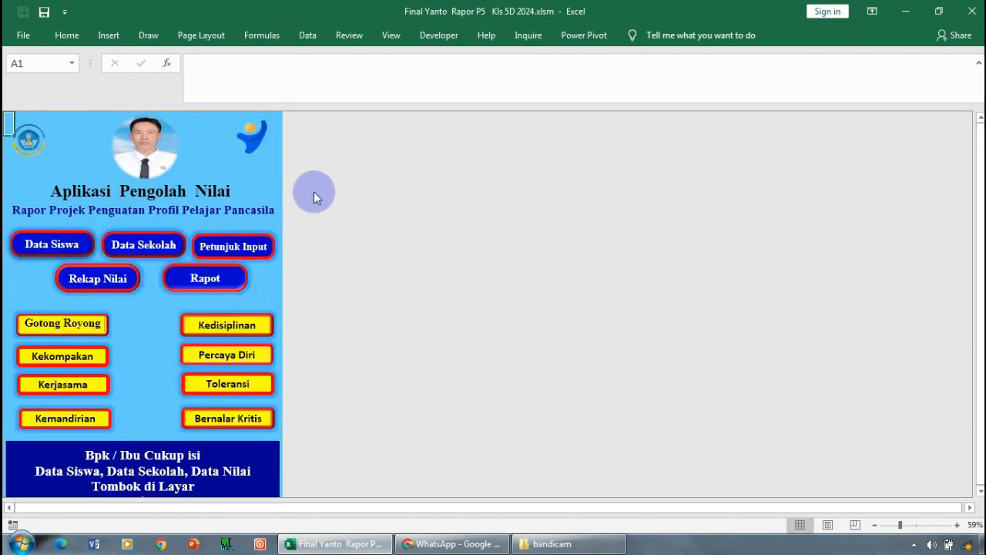
left_click(260, 173)
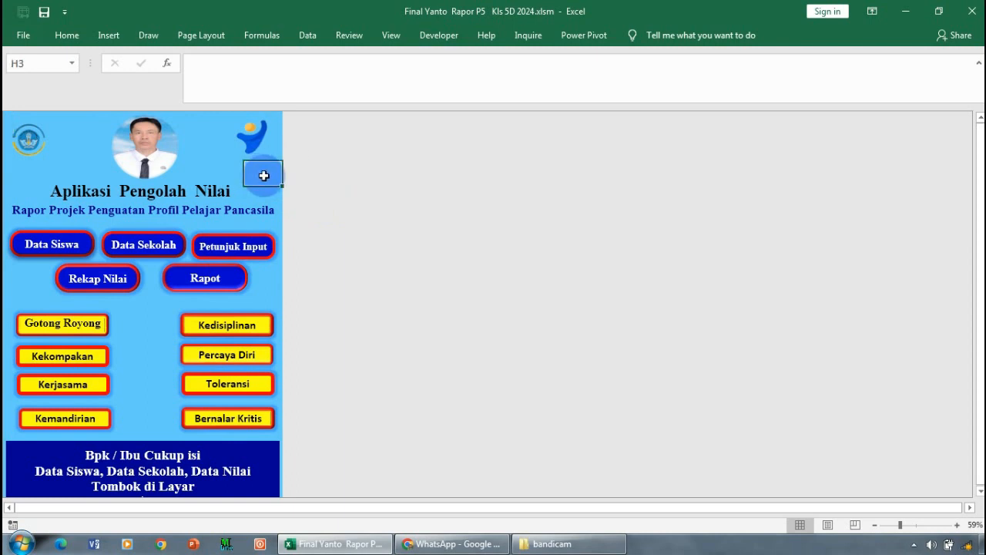